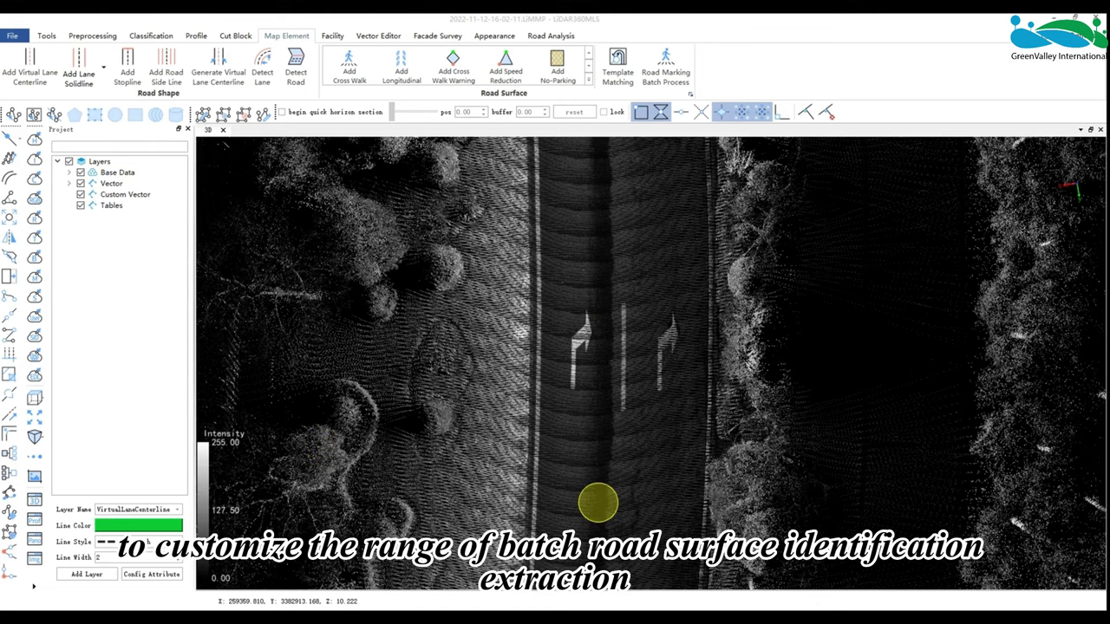
Start Template Matching in Auto Matching mode and set its process type to GPU.
{"action": "left_click", "coordinate": [618, 69]}
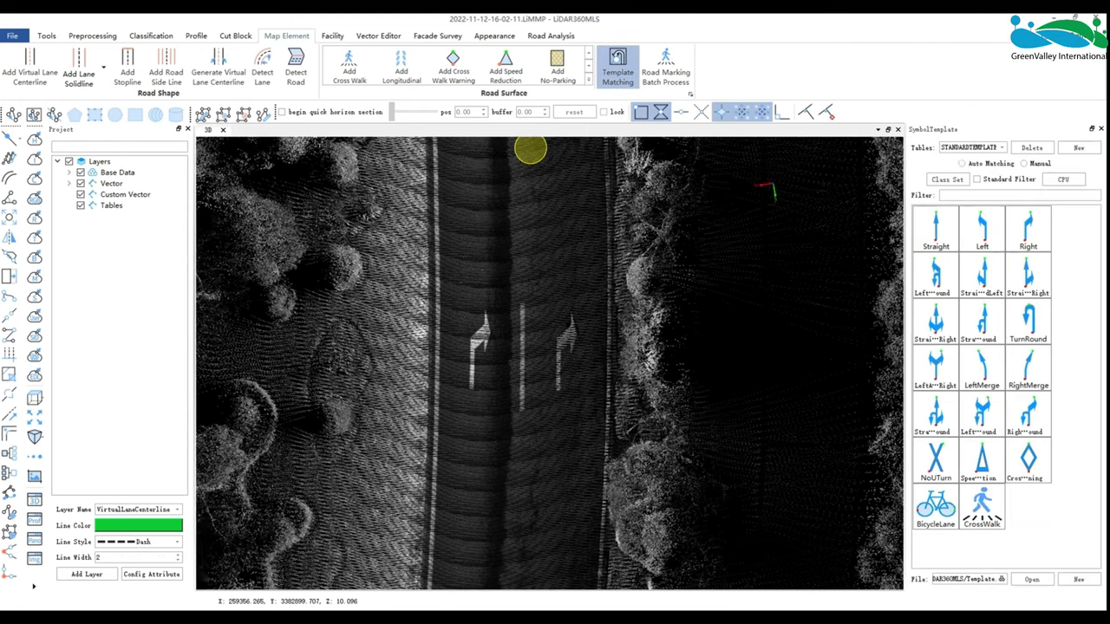
{"action": "left_click", "coordinate": [703, 260]}
{"action": "left_click", "coordinate": [721, 408]}
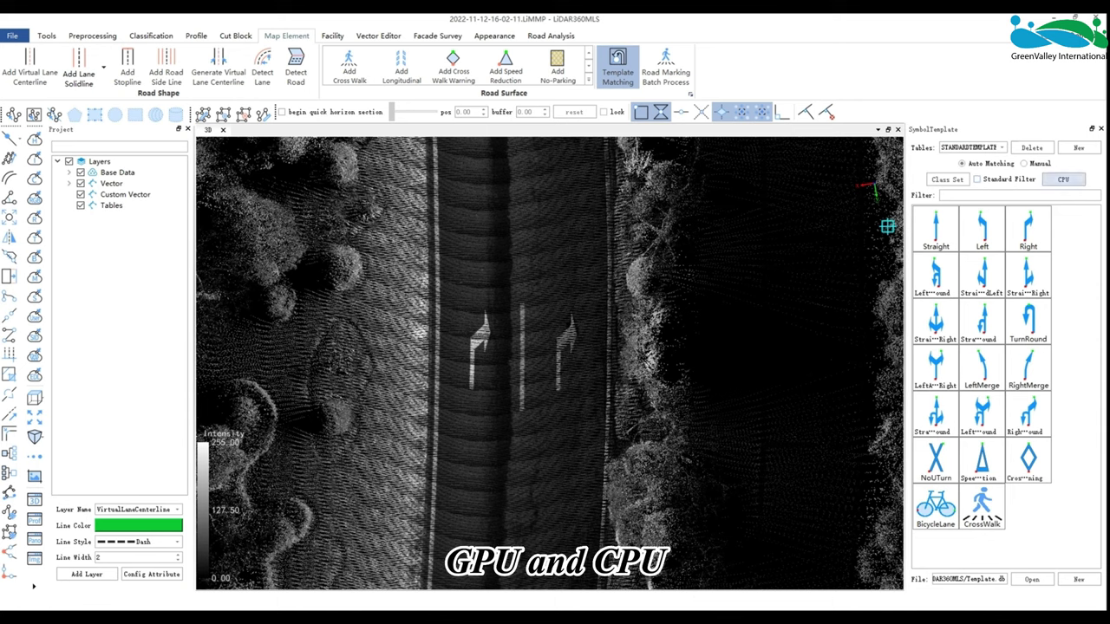
{"action": "left_click", "coordinate": [1064, 179]}
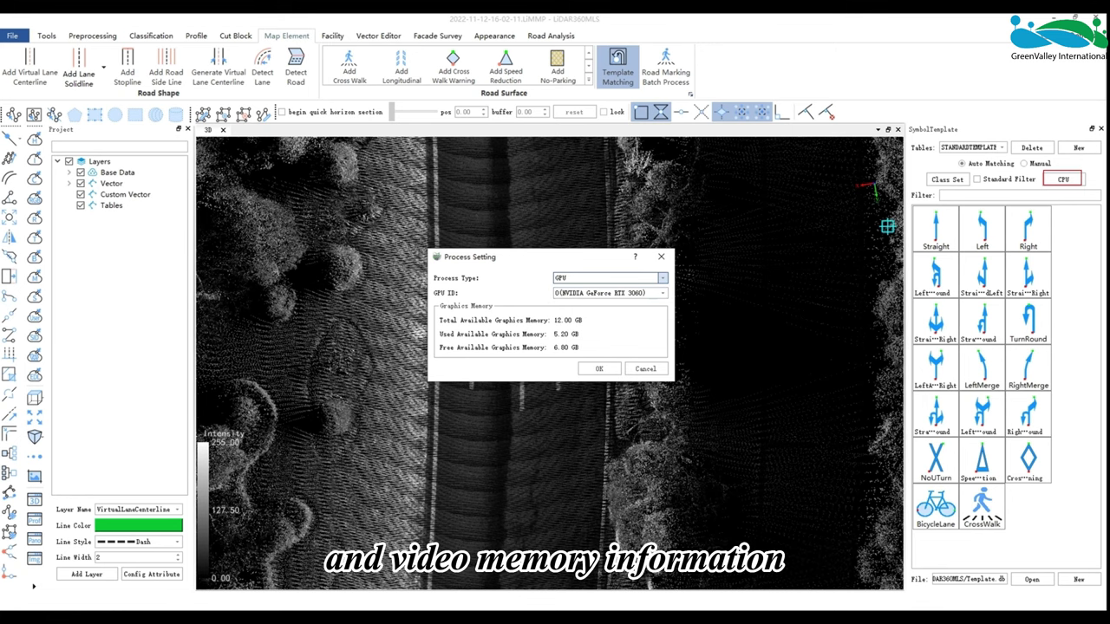
{"action": "left_click", "coordinate": [663, 279]}
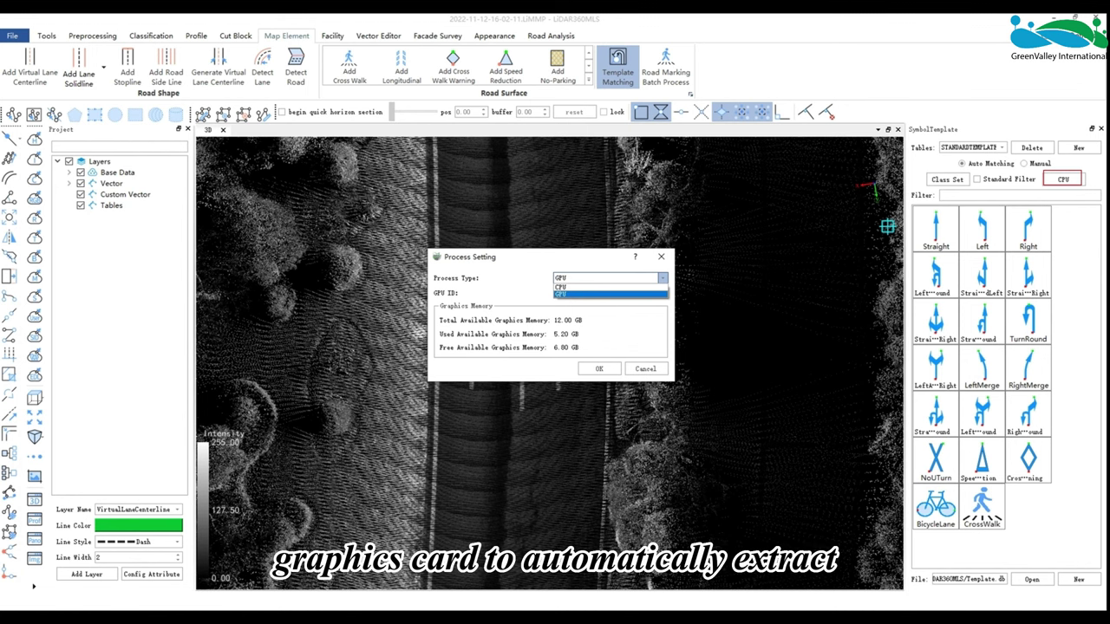
{"action": "left_click", "coordinate": [611, 295]}
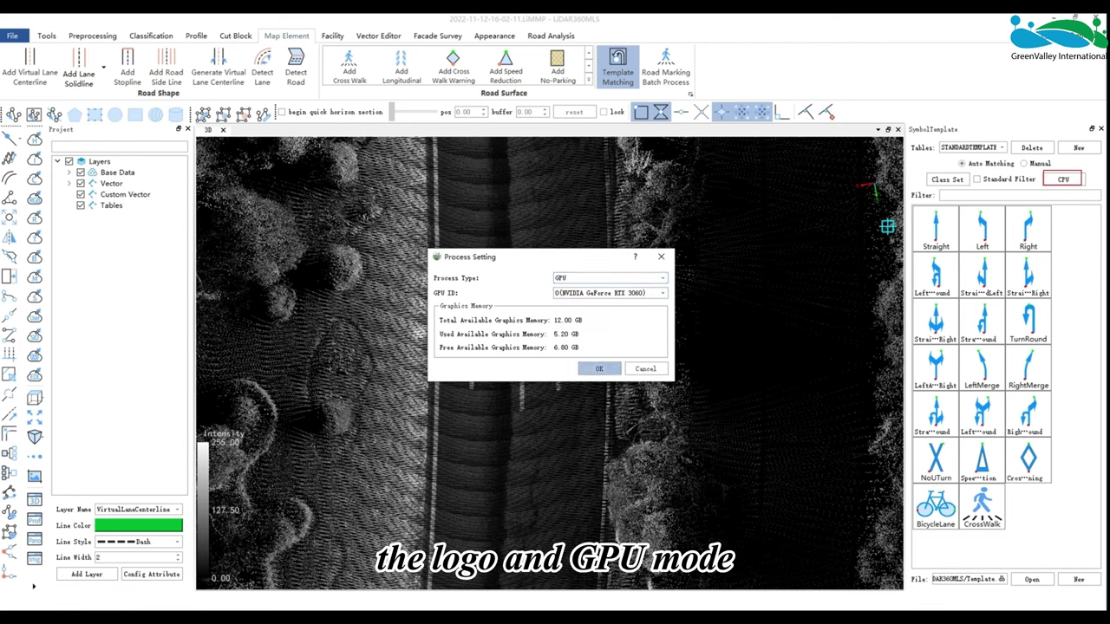
{"action": "key", "text": "Return"}
Restrict the template matching source classes to Ground only.
{"action": "left_click", "coordinate": [947, 179]}
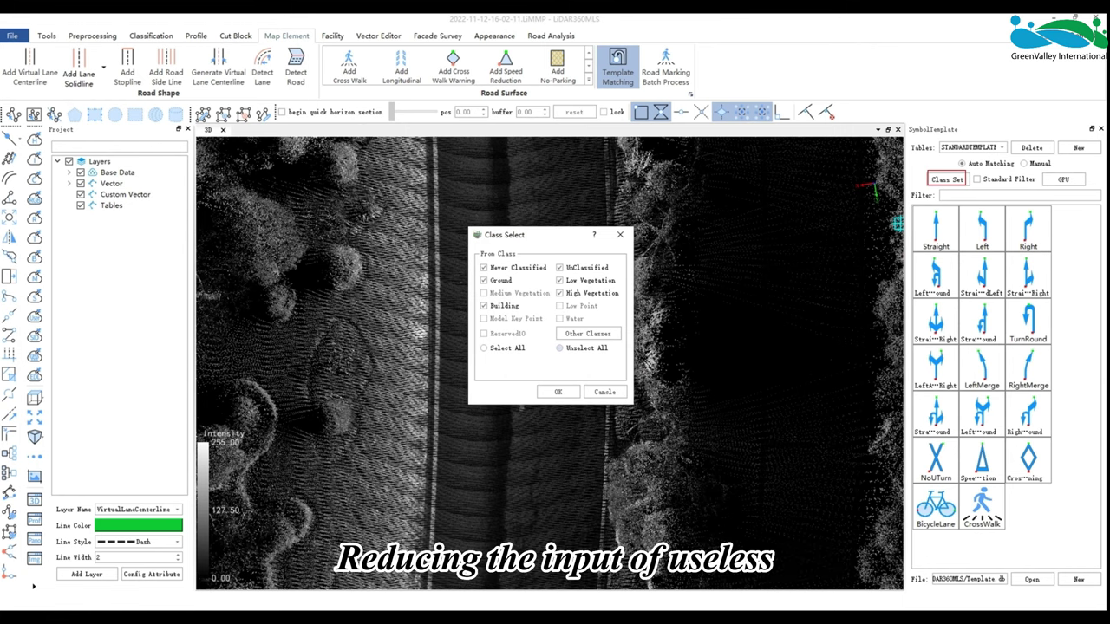
{"action": "left_click", "coordinate": [560, 348]}
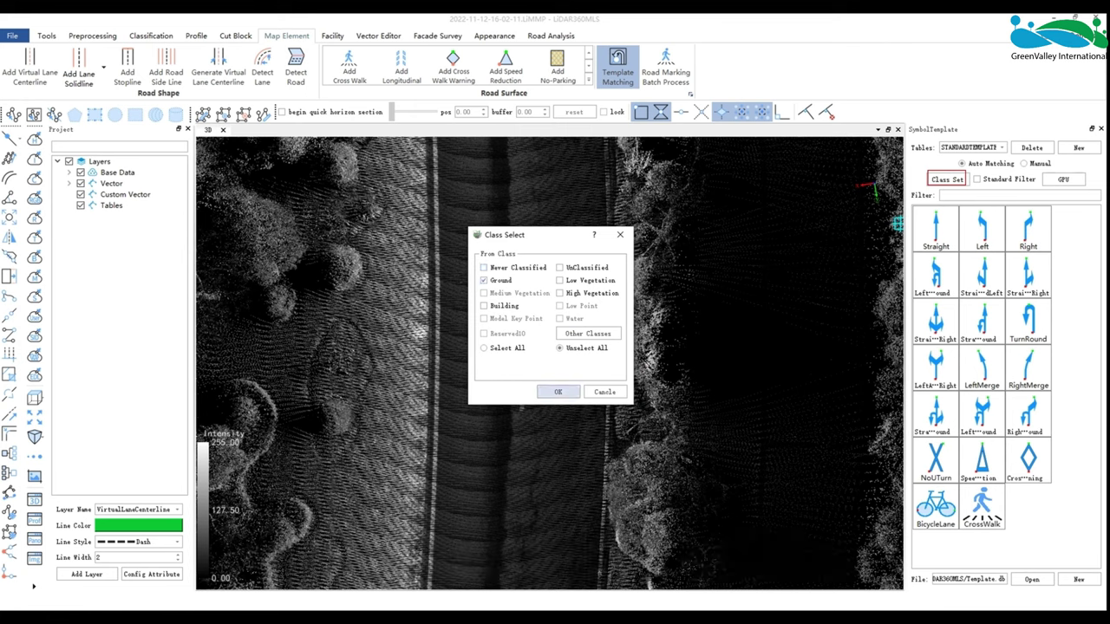
{"action": "left_click", "coordinate": [559, 392]}
Detect the two right-turn arrows by framing both lanes with a three-point box centred on the dashed lane line.
{"action": "left_click", "coordinate": [525, 267]}
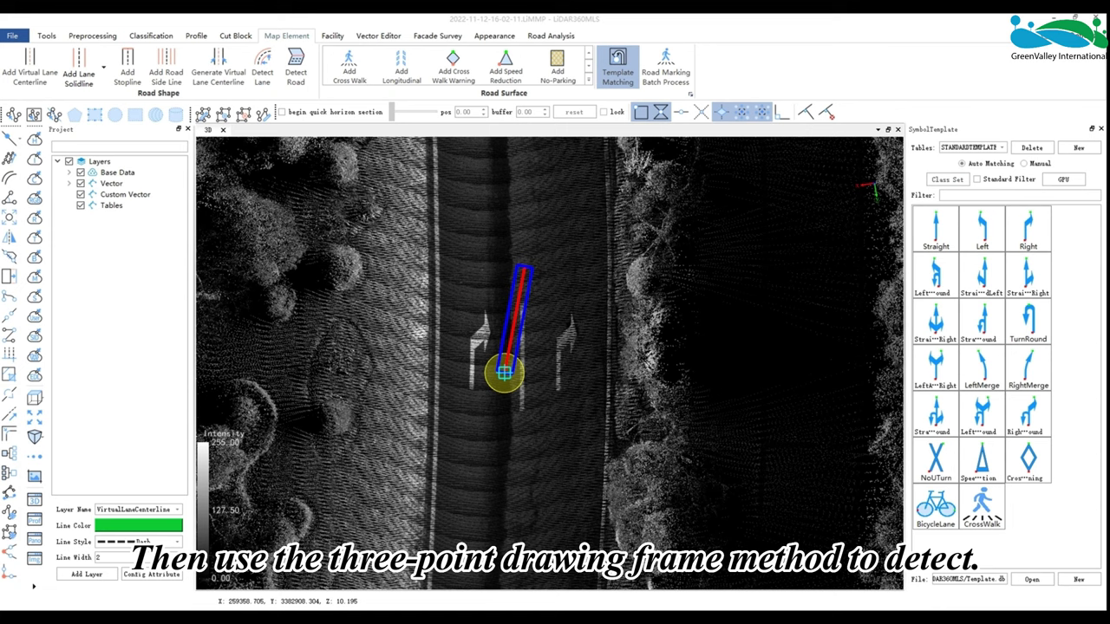
{"action": "left_click", "coordinate": [524, 444]}
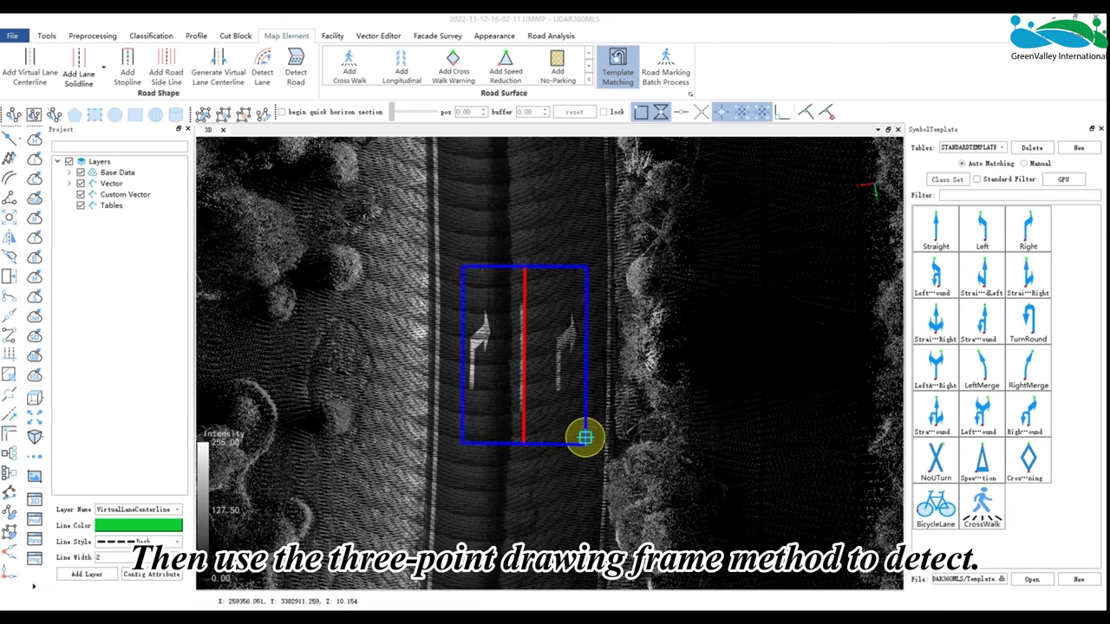
{"action": "left_click", "coordinate": [588, 436]}
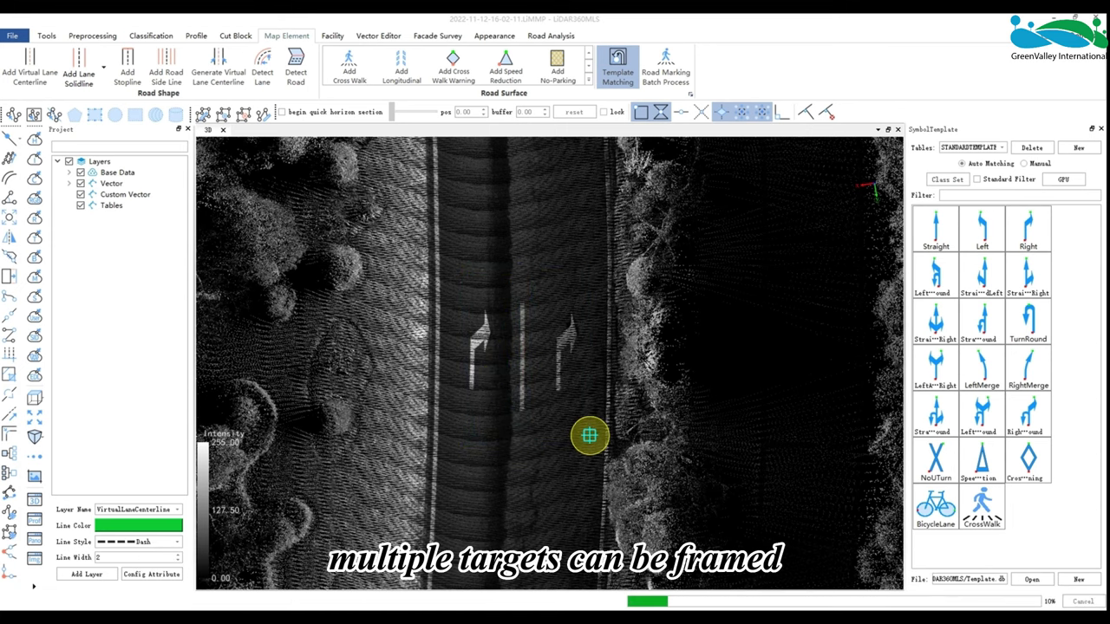
Frame the pair of diamond crosswalk-warning markings farther along the road with a three-point box for template matching.
{"action": "scroll", "coordinate": [561, 452], "scroll_direction": "down", "scroll_amount": 3}
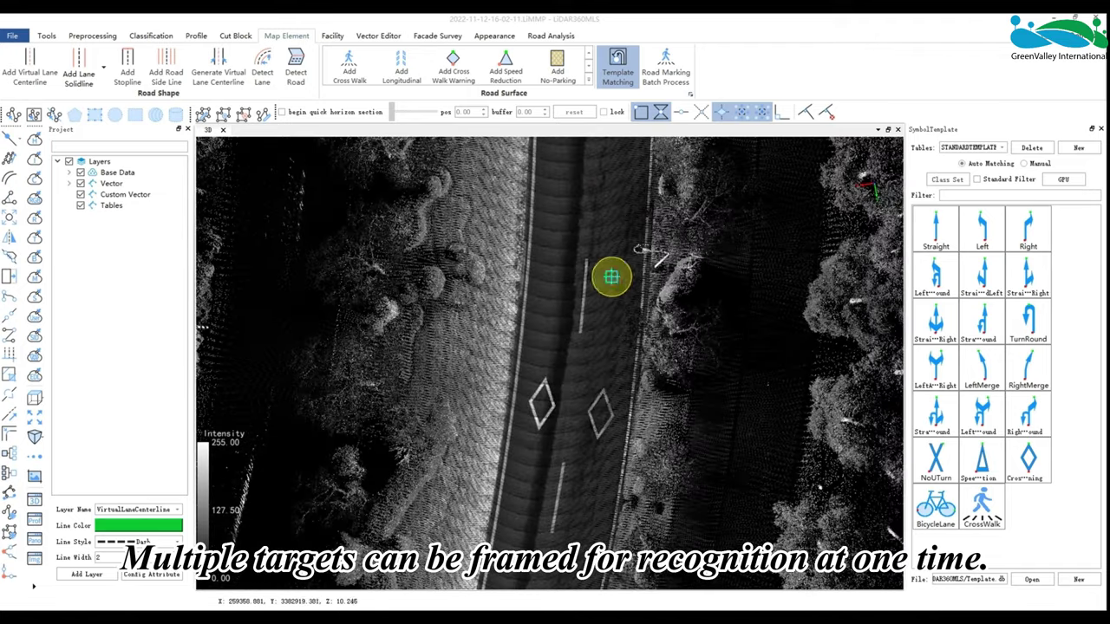
{"action": "left_click", "coordinate": [584, 363]}
{"action": "left_click", "coordinate": [568, 473]}
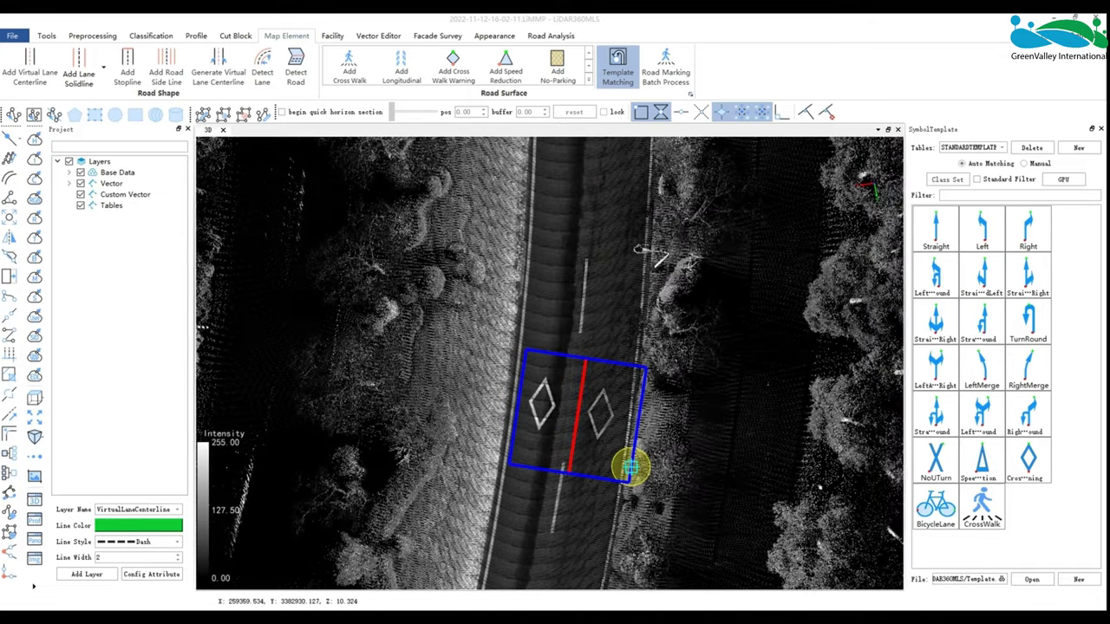
{"action": "left_click", "coordinate": [627, 464]}
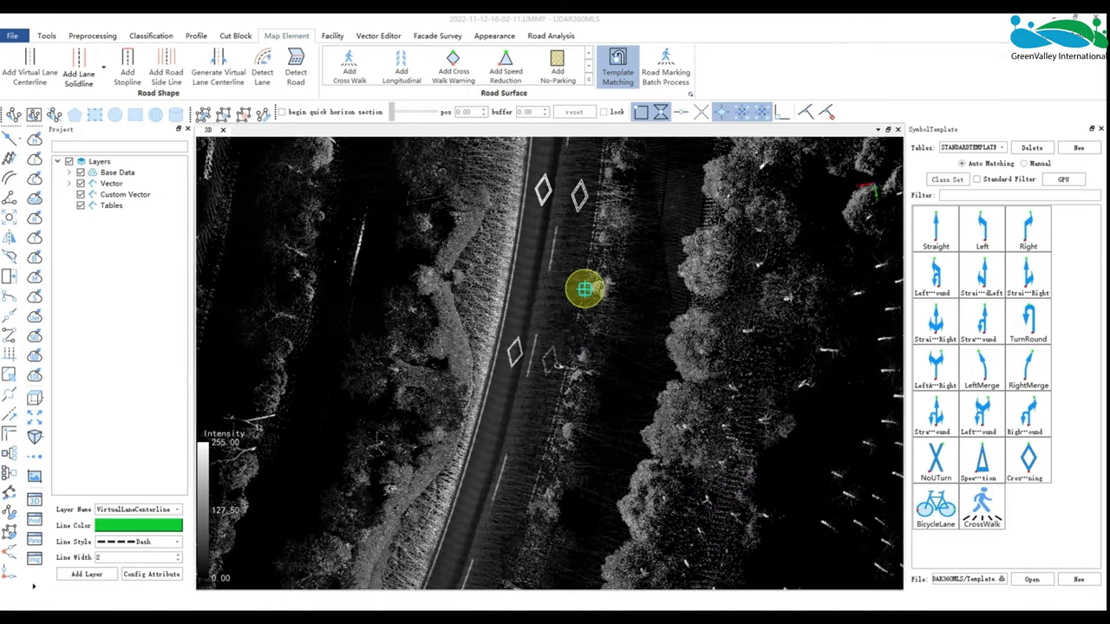
Frame the next pair of diamond markings, beside the dashed line on the curve, for template matching.
{"action": "left_click", "coordinate": [539, 325]}
{"action": "left_click", "coordinate": [517, 428]}
{"action": "left_click", "coordinate": [574, 416]}
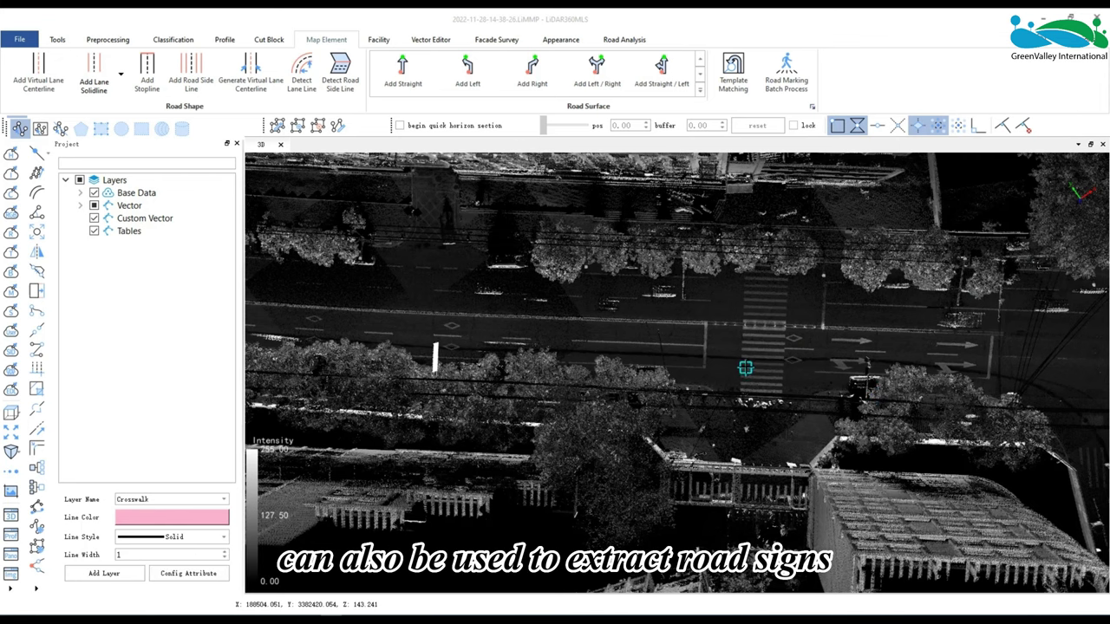
Open Road Marking Batch Process and limit its source classes to Ground only.
{"action": "left_click", "coordinate": [789, 80]}
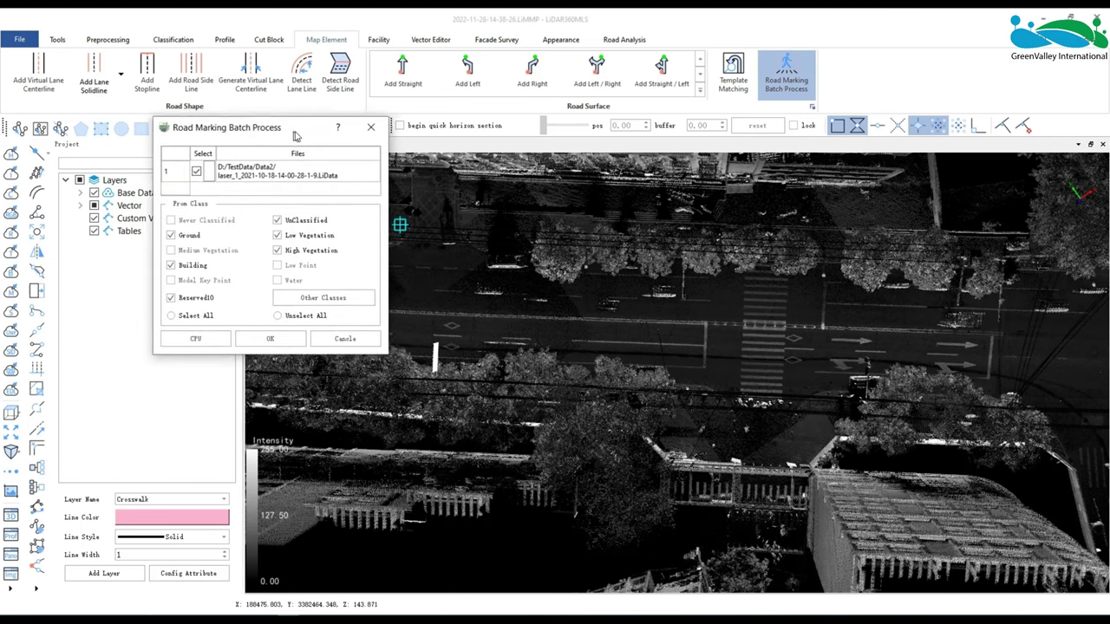
{"action": "left_click_drag", "start_coordinate": [303, 132], "coordinate": [385, 171]}
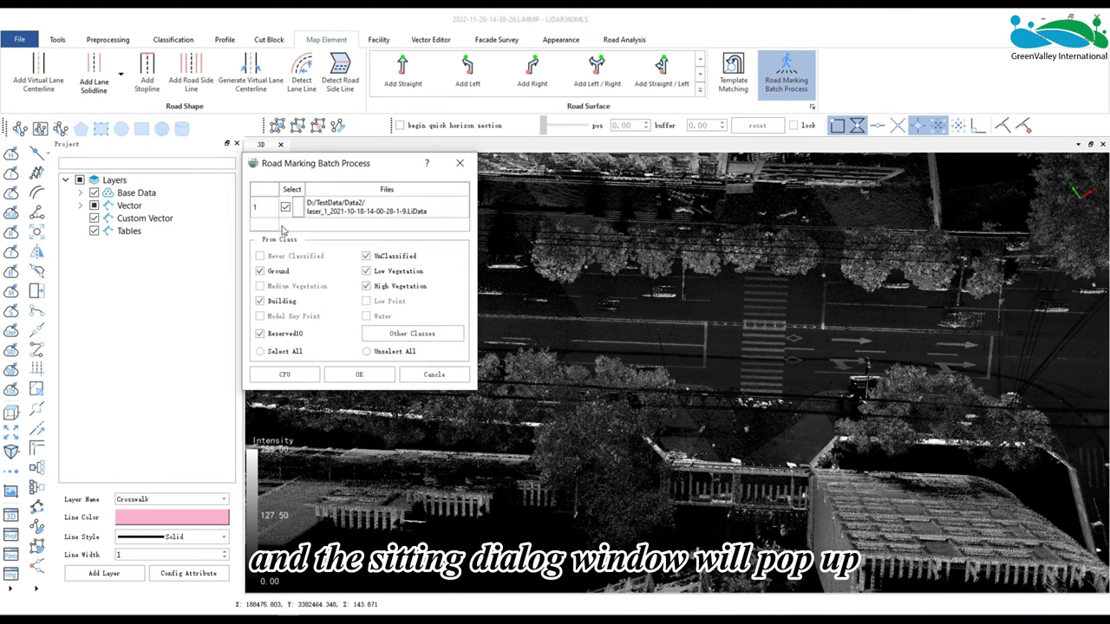
{"action": "left_click", "coordinate": [367, 351]}
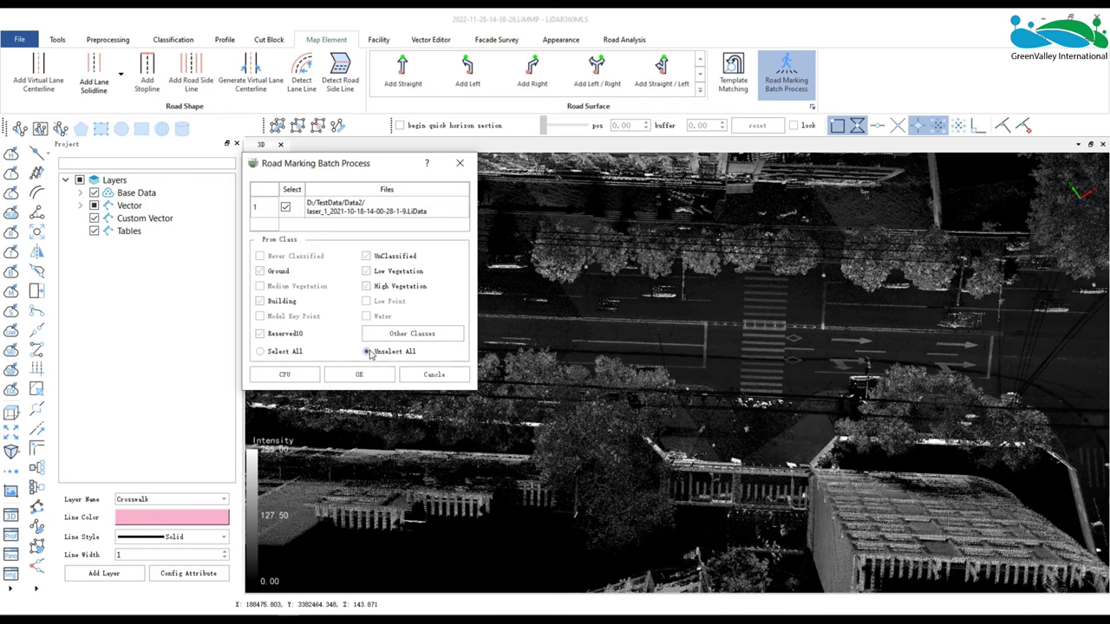
{"action": "left_click", "coordinate": [260, 272]}
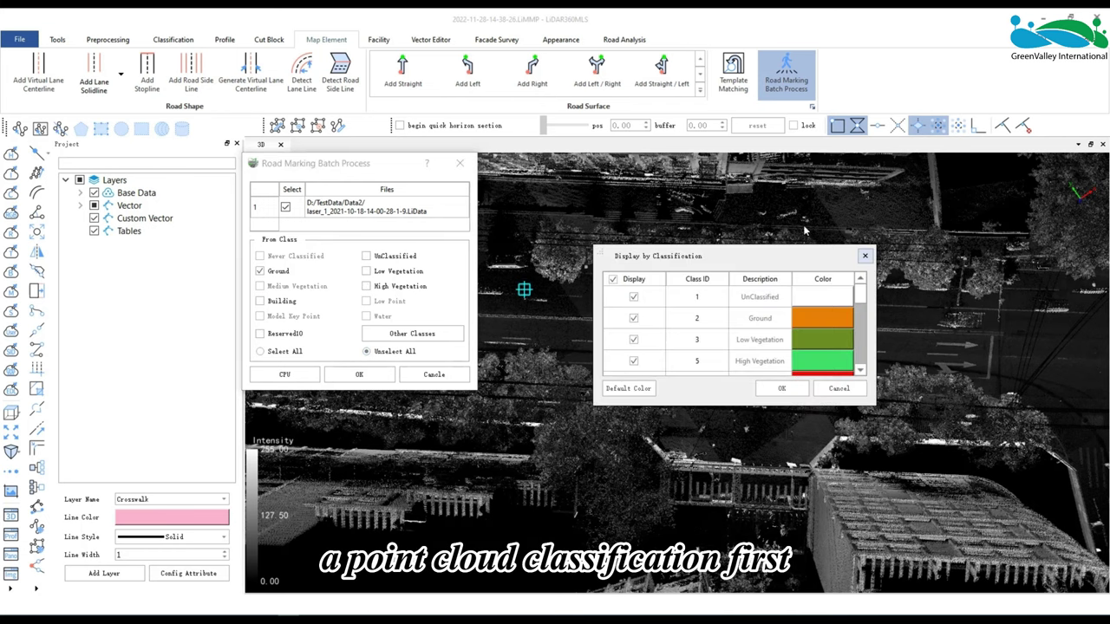
Display the point cloud by classification to examine its classes, and restore the grayscale intensity display.
{"action": "left_click_drag", "start_coordinate": [731, 403], "coordinate": [731, 494]}
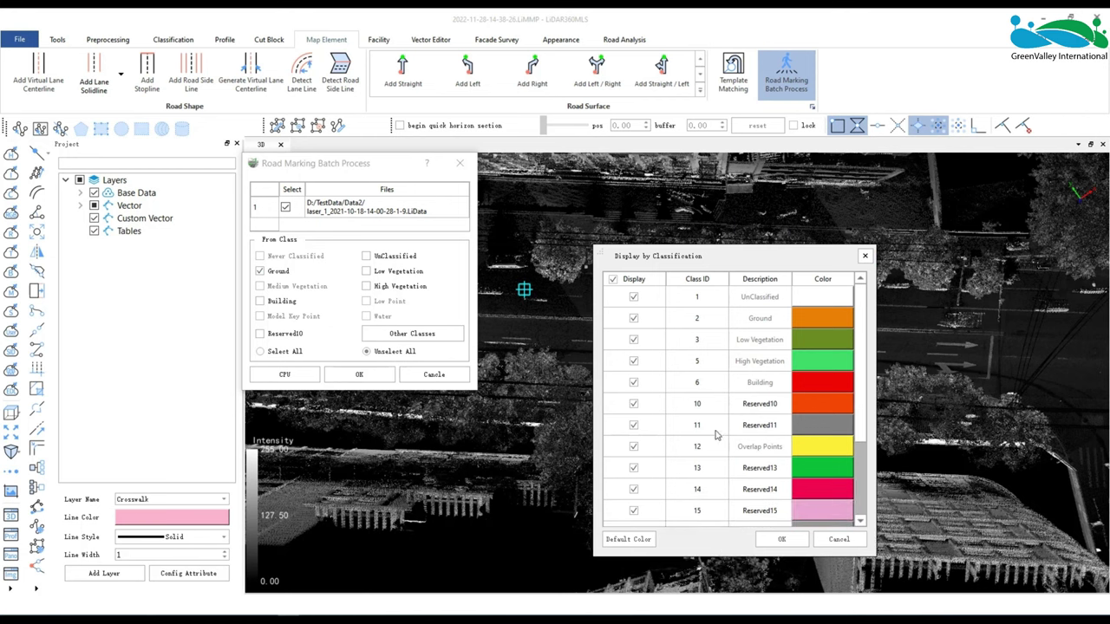
{"action": "left_click", "coordinate": [782, 463]}
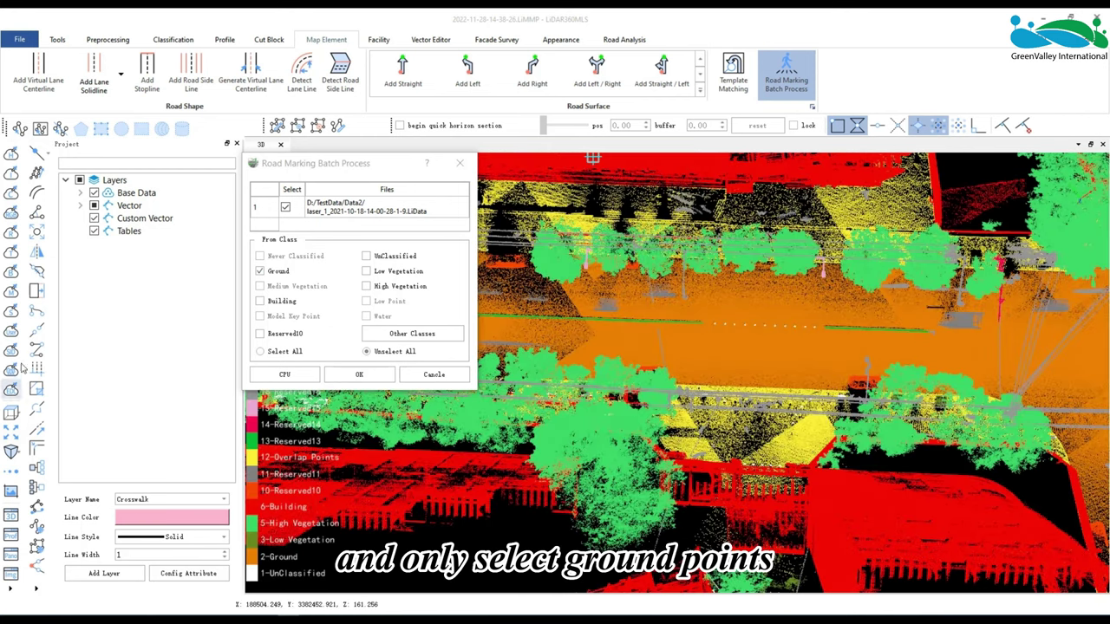
{"action": "left_click", "coordinate": [11, 174]}
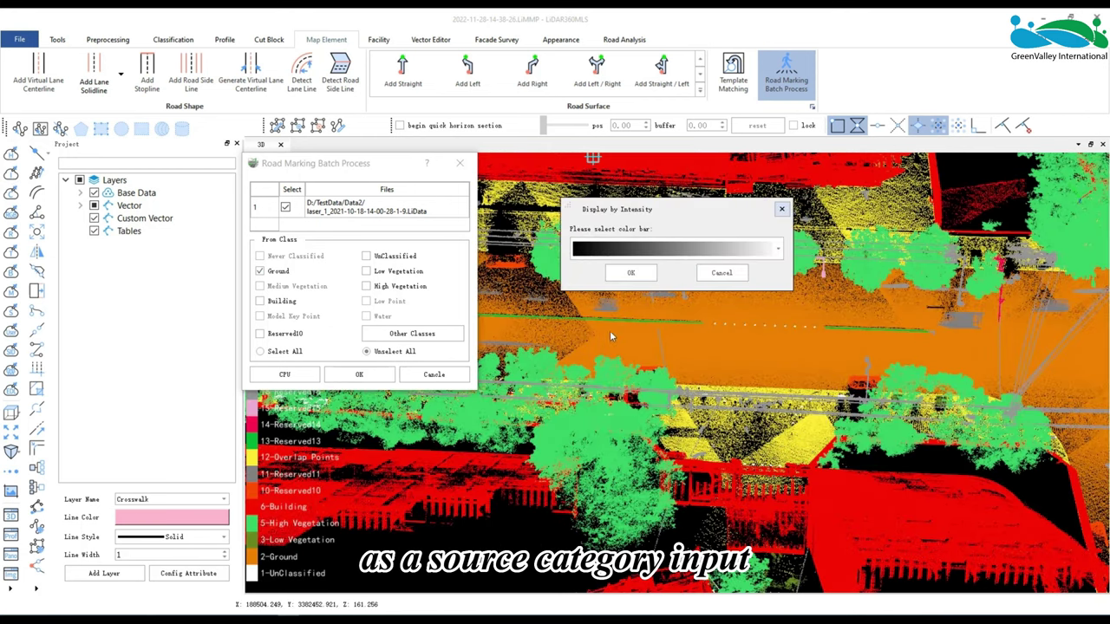
{"action": "left_click", "coordinate": [631, 273]}
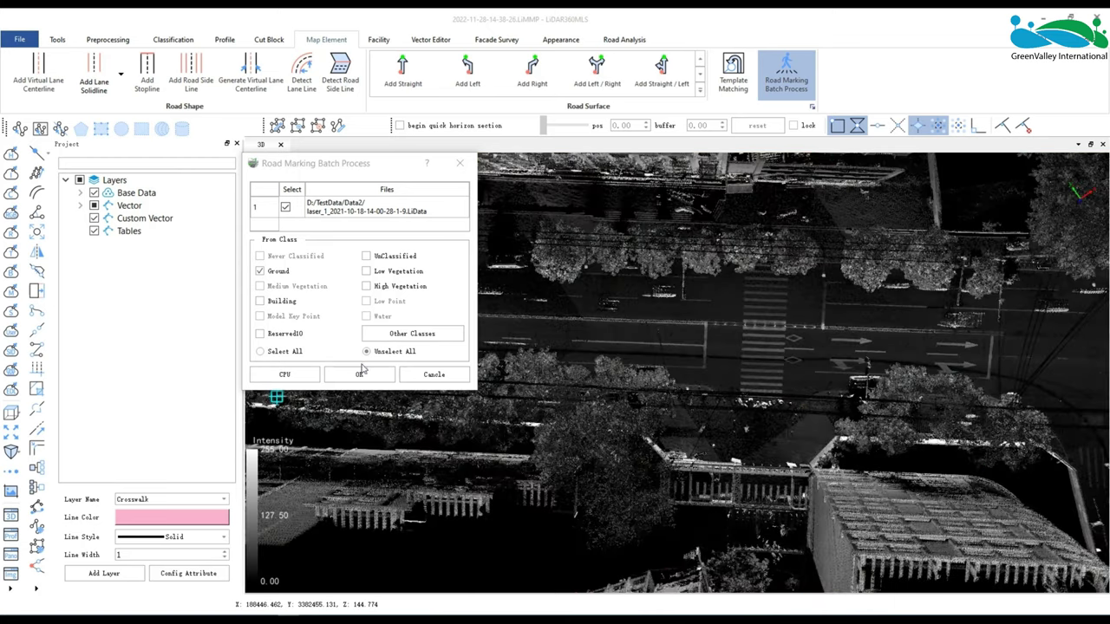
Set the batch process type to GPU, run the road marking extraction on the listed LiData file, and close the dialog.
{"action": "left_click", "coordinate": [274, 375]}
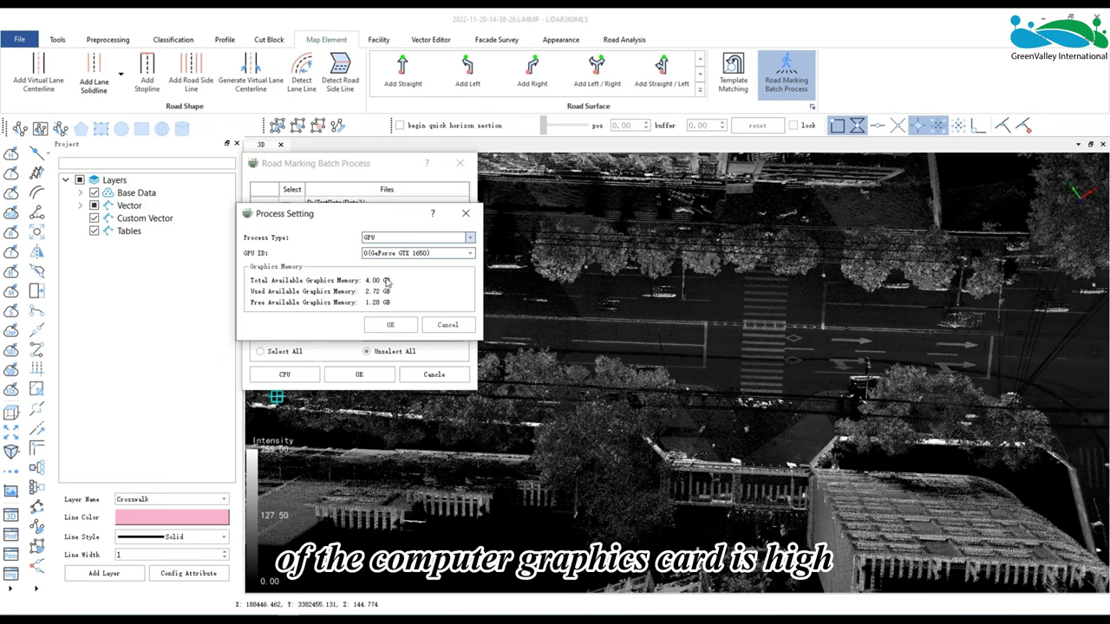
{"action": "left_click", "coordinate": [391, 326]}
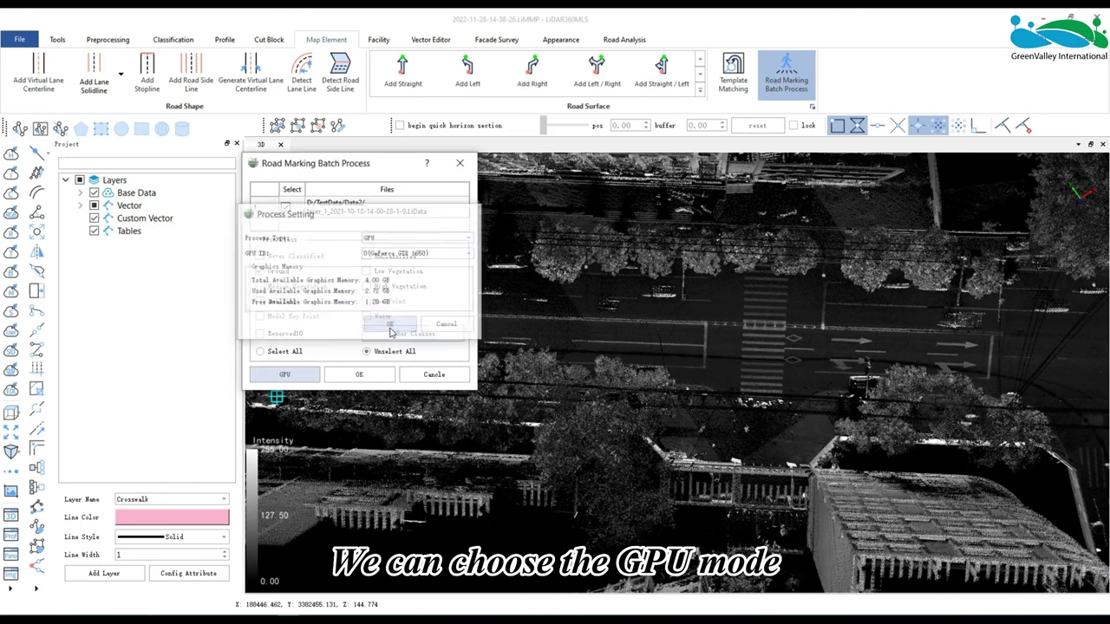
{"action": "left_click", "coordinate": [359, 374]}
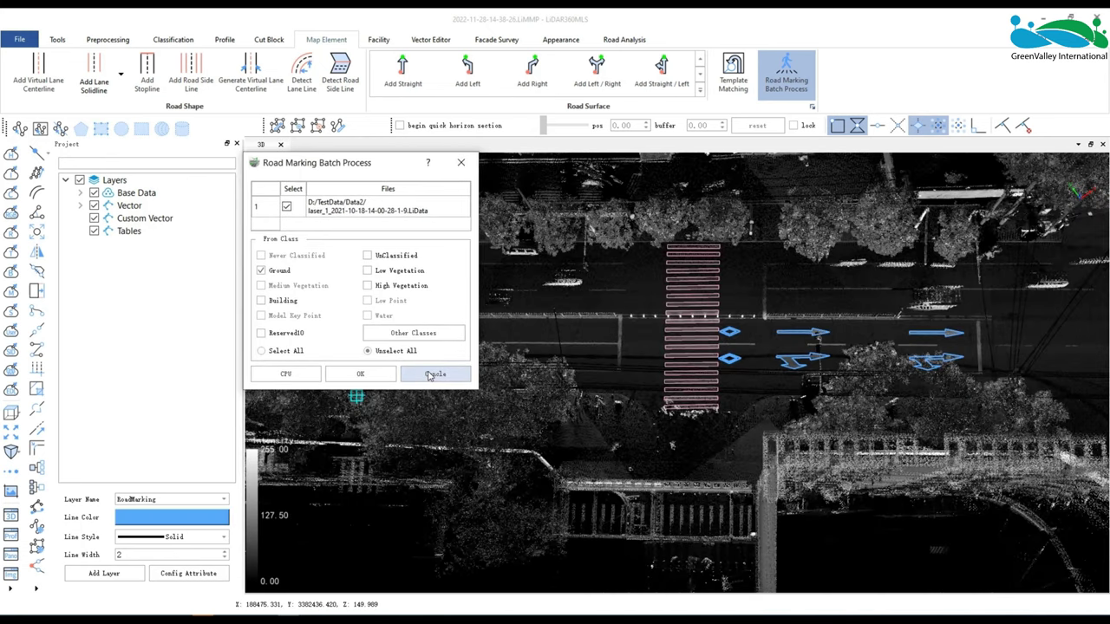
{"action": "left_click", "coordinate": [432, 375]}
Open the Crosswalk vector layer's attribute table and locate records 4 and 3 in the point cloud.
{"action": "left_click", "coordinate": [80, 205]}
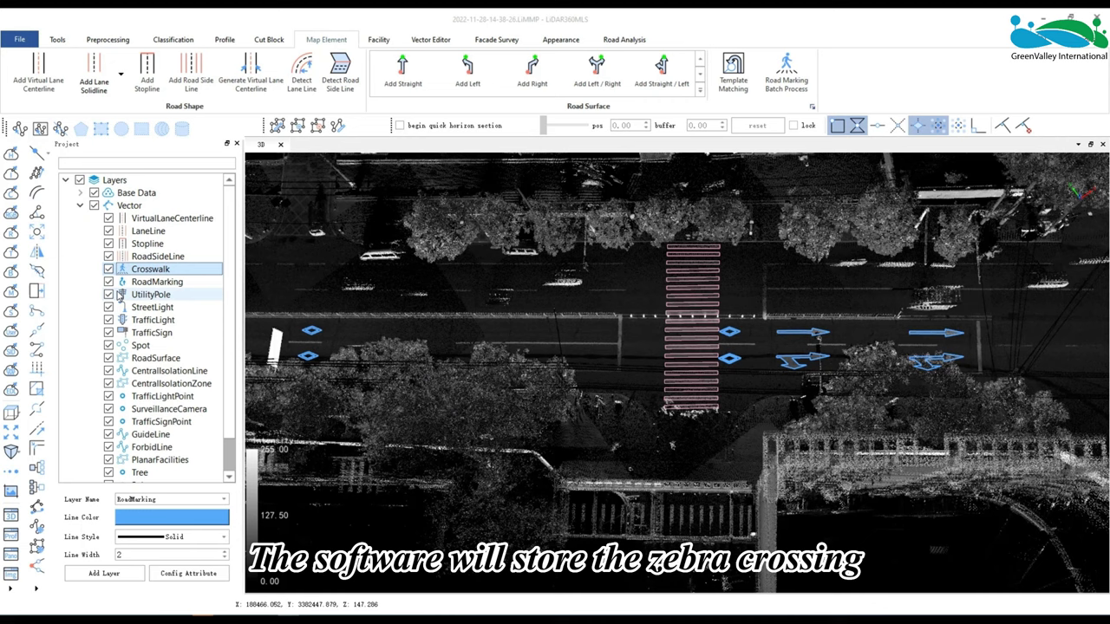
{"action": "left_click", "coordinate": [150, 269]}
{"action": "right_click", "coordinate": [150, 269]}
{"action": "left_click", "coordinate": [198, 335]}
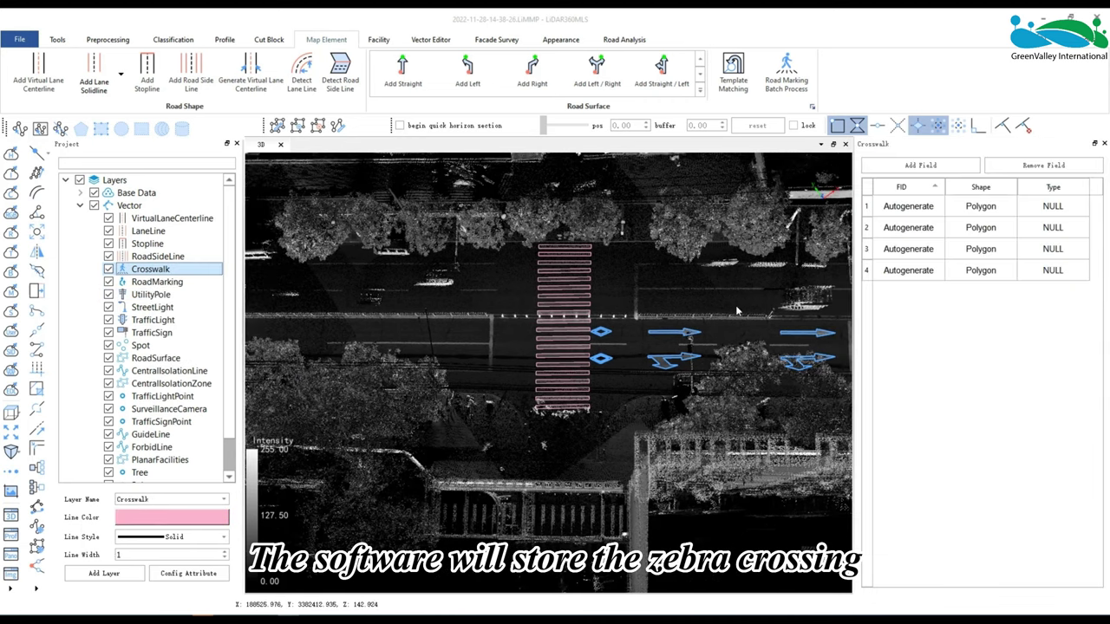
{"action": "left_click", "coordinate": [866, 271]}
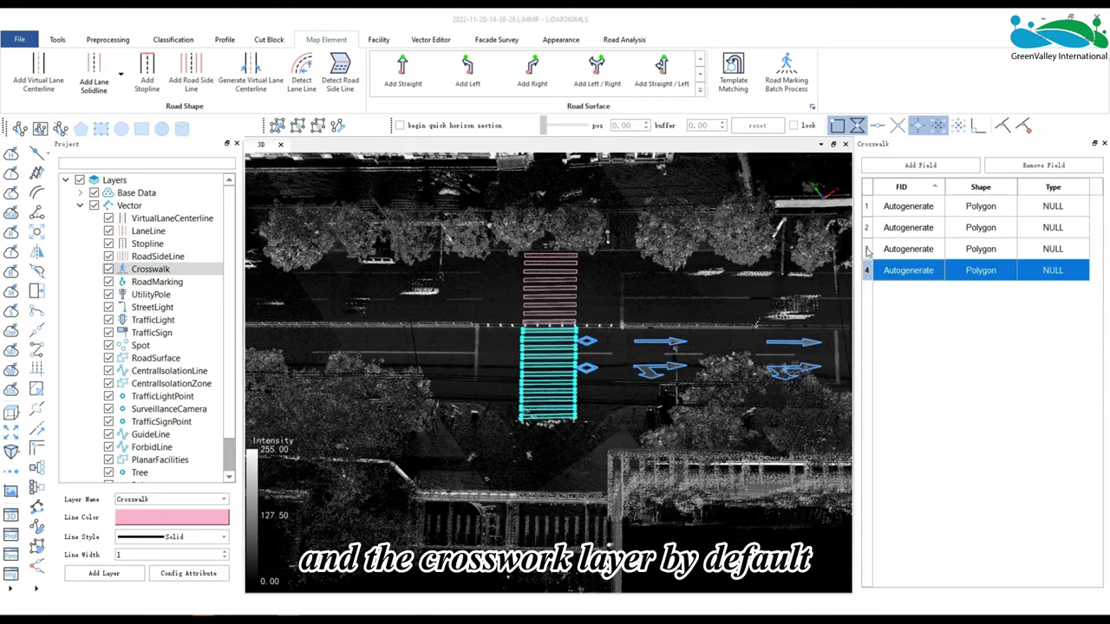
{"action": "left_click", "coordinate": [867, 249]}
Open the RoadMarking layer's attribute table and locate records 1 to 4 and 6 in the point cloud.
{"action": "right_click", "coordinate": [156, 283]}
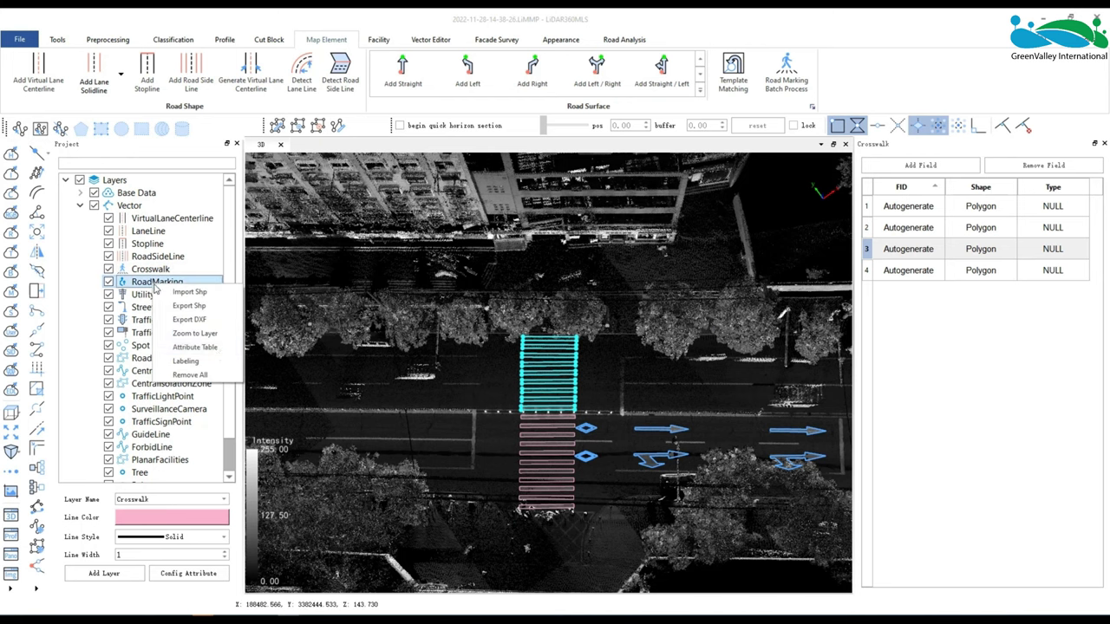
{"action": "left_click", "coordinate": [194, 346]}
{"action": "left_click", "coordinate": [867, 208]}
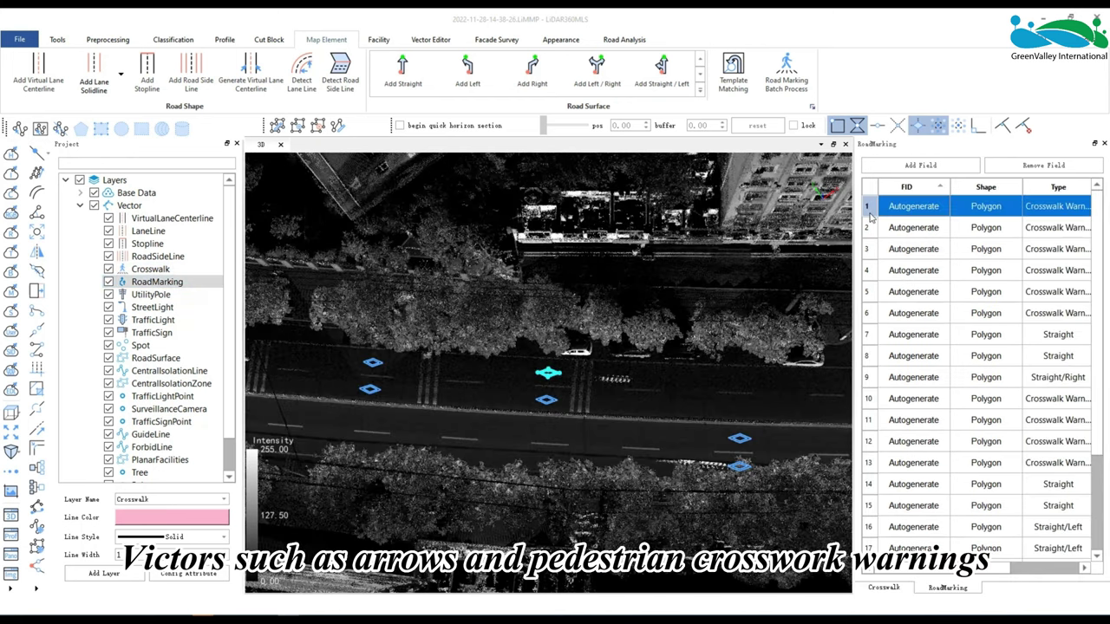
{"action": "left_click", "coordinate": [868, 227]}
{"action": "left_click", "coordinate": [872, 250]}
{"action": "left_click", "coordinate": [871, 272]}
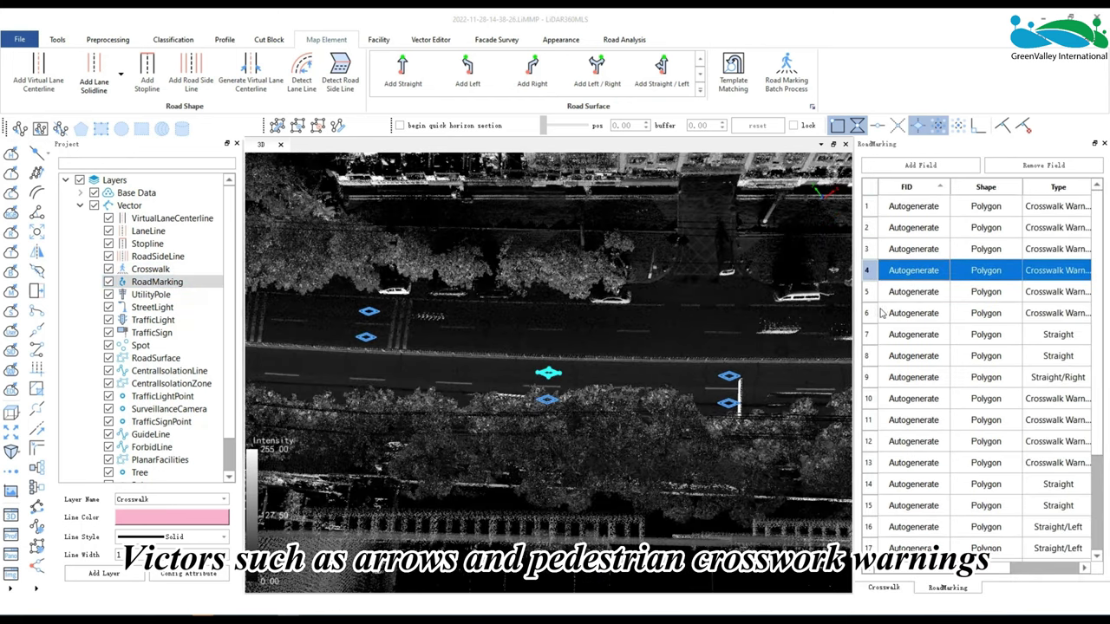
{"action": "left_click", "coordinate": [875, 319]}
Inspect RoadMarking records 8 and 13 to 16 up close in the point cloud, and close that layer's attribute table.
{"action": "scroll", "coordinate": [581, 416], "scroll_direction": "up", "scroll_amount": 5}
{"action": "left_click", "coordinate": [871, 354]}
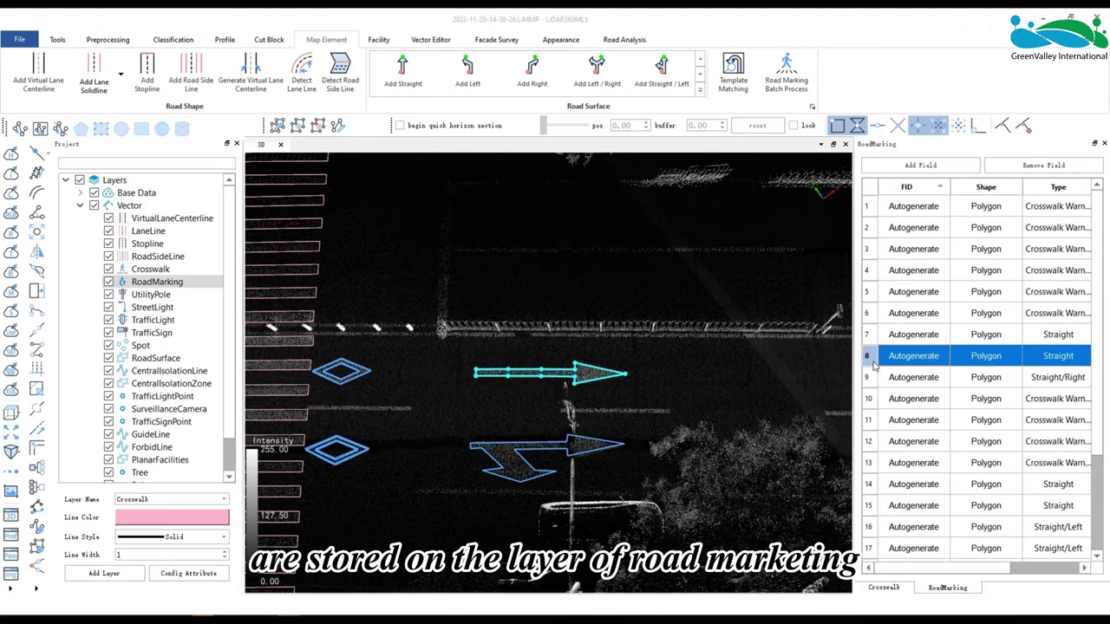
{"action": "scroll", "coordinate": [864, 347], "scroll_direction": "down", "scroll_amount": 3}
{"action": "left_click", "coordinate": [865, 339]}
{"action": "left_click", "coordinate": [869, 359]}
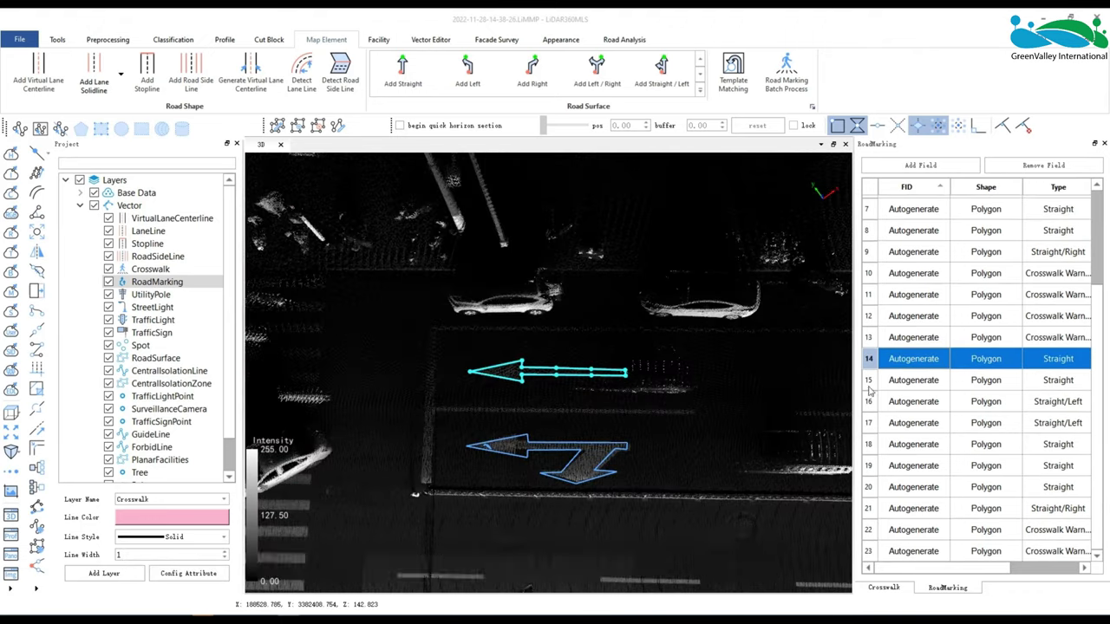
{"action": "left_click", "coordinate": [870, 382]}
{"action": "left_click", "coordinate": [870, 401]}
{"action": "left_click", "coordinate": [869, 337]}
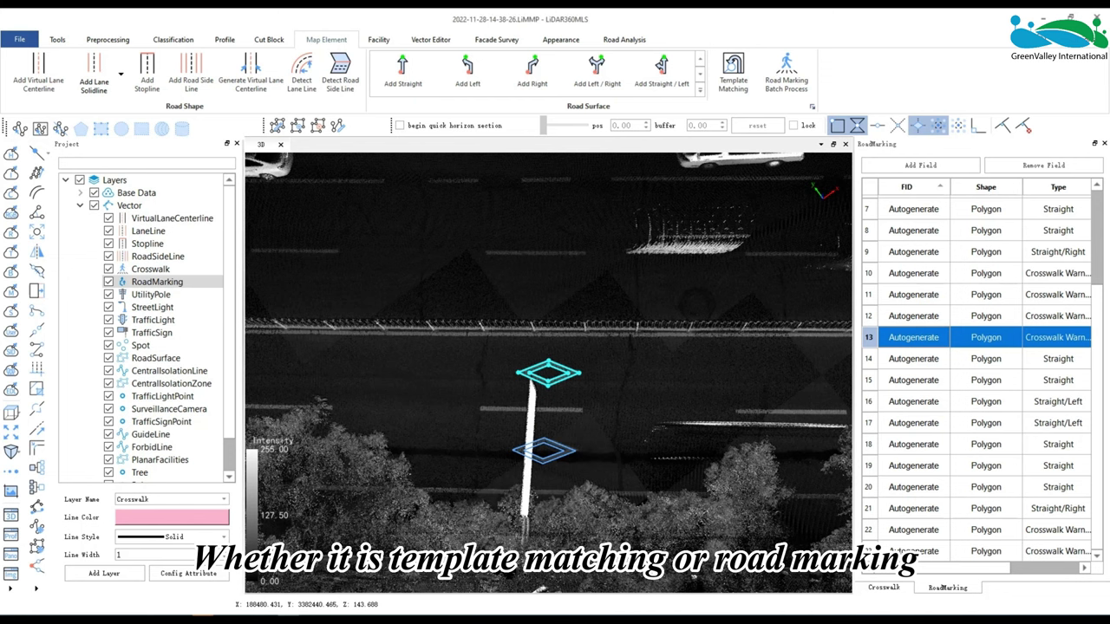
{"action": "left_click", "coordinate": [1105, 143]}
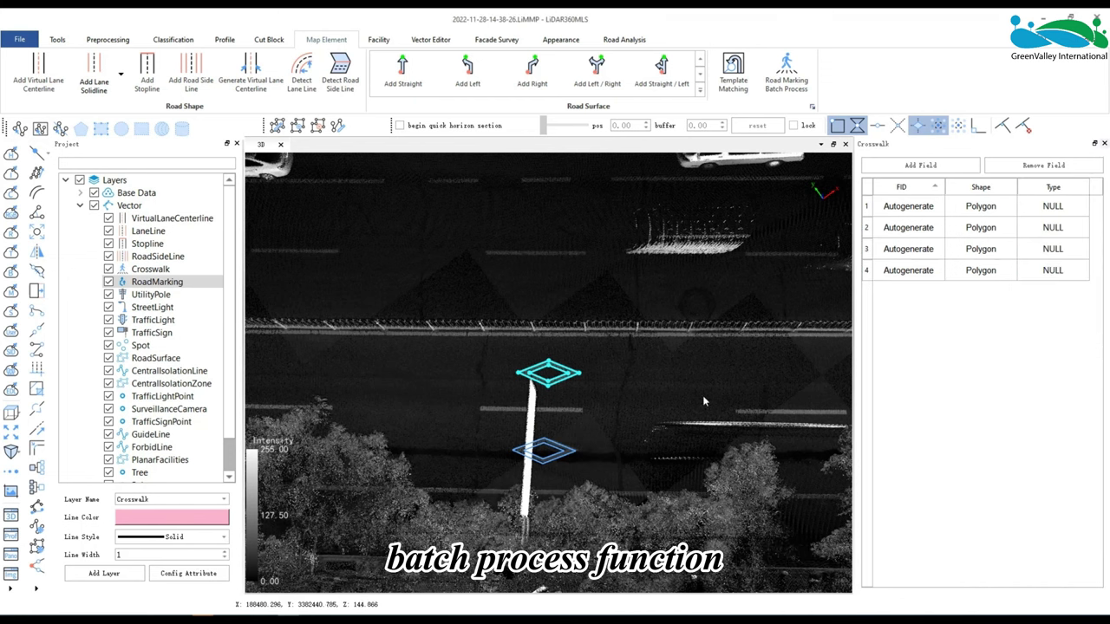
Close the Crosswalk layer's attribute table.
{"action": "left_click", "coordinate": [1104, 143]}
{"action": "scroll", "coordinate": [890, 298], "scroll_direction": "down", "scroll_amount": 3}
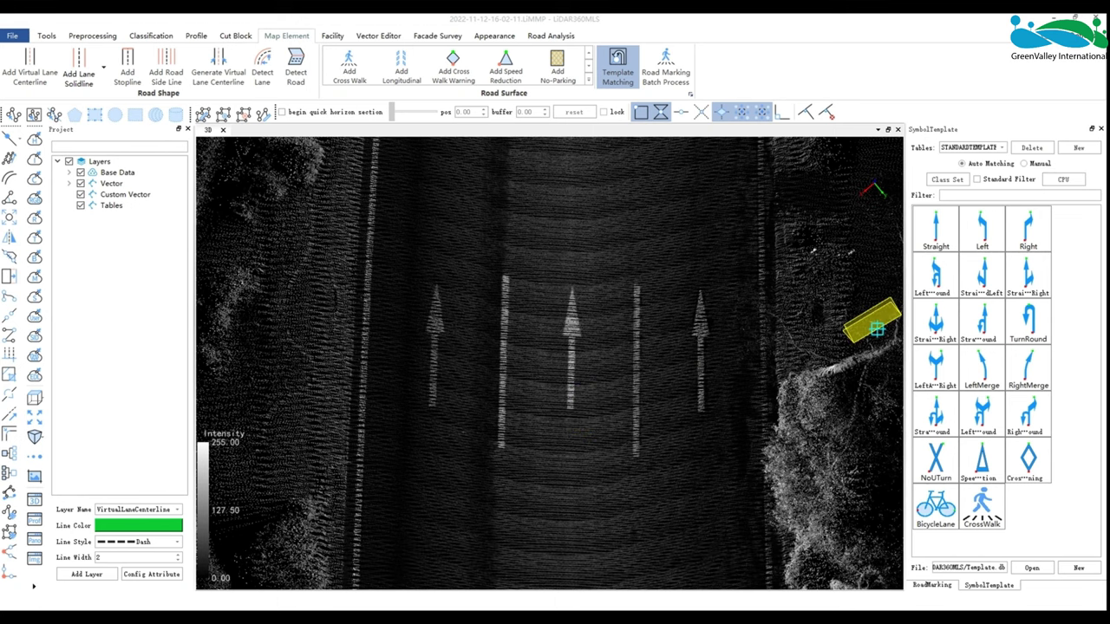
Add a symbol table named test and enter test as the name of its descriptive field.
{"action": "left_click", "coordinate": [1079, 148]}
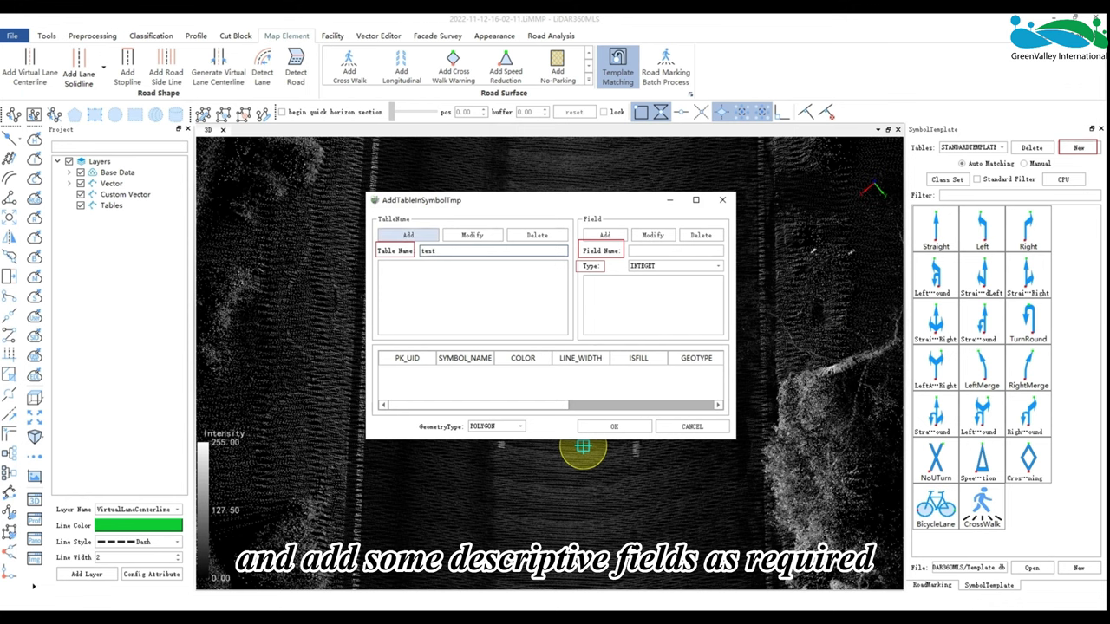
{"action": "left_click", "coordinate": [409, 235]}
{"action": "left_click", "coordinate": [663, 250]}
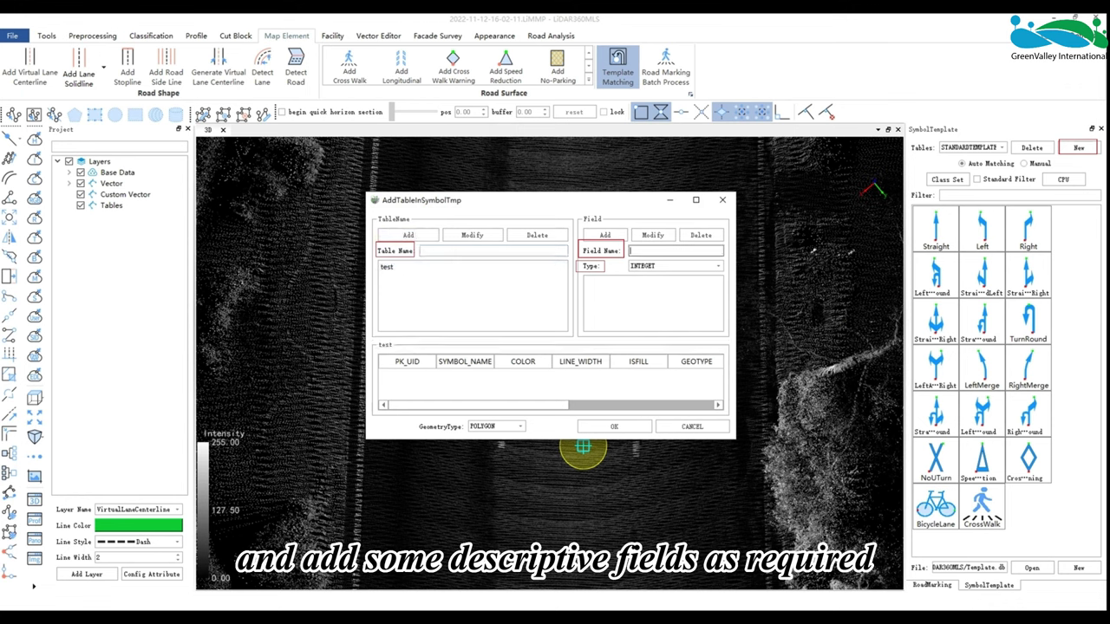
{"action": "type", "text": "text"}
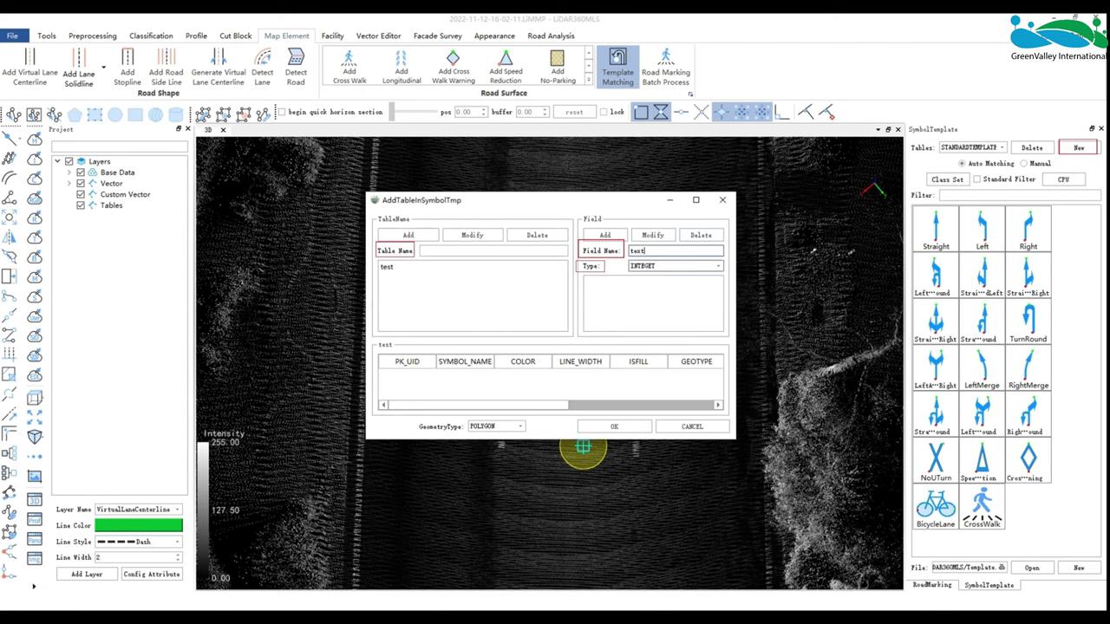
{"action": "left_click", "coordinate": [694, 266]}
{"action": "left_click", "coordinate": [676, 283]}
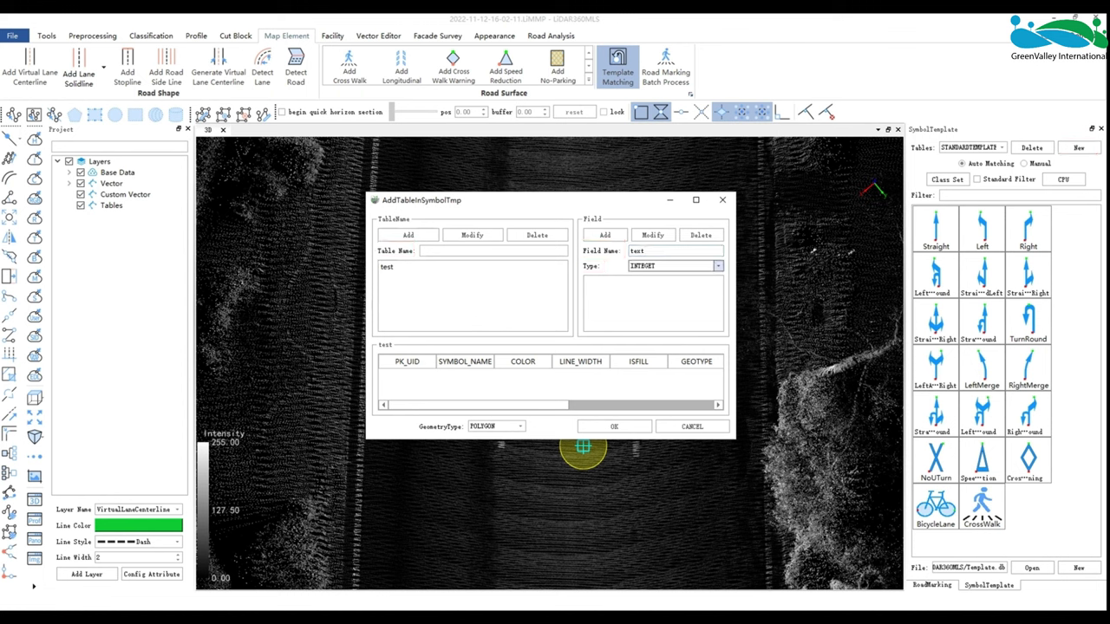
Save the new symbol table, close its dialog, and choose test as the active template table.
{"action": "left_click", "coordinate": [611, 427]}
{"action": "left_click", "coordinate": [585, 349]}
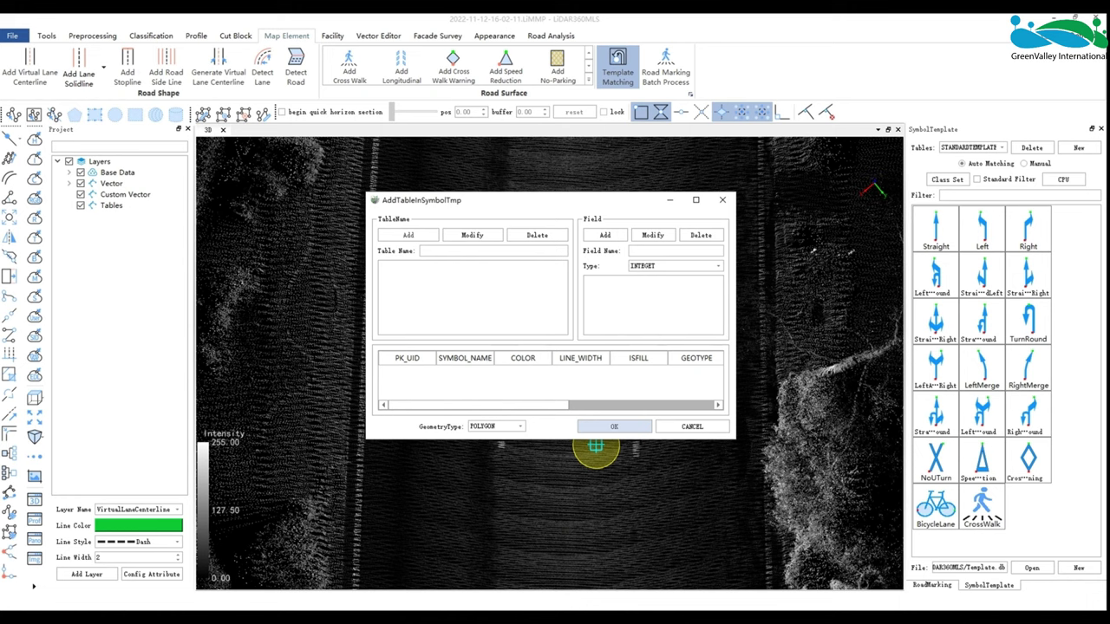
{"action": "left_click", "coordinate": [692, 427]}
{"action": "left_click", "coordinate": [1002, 147]}
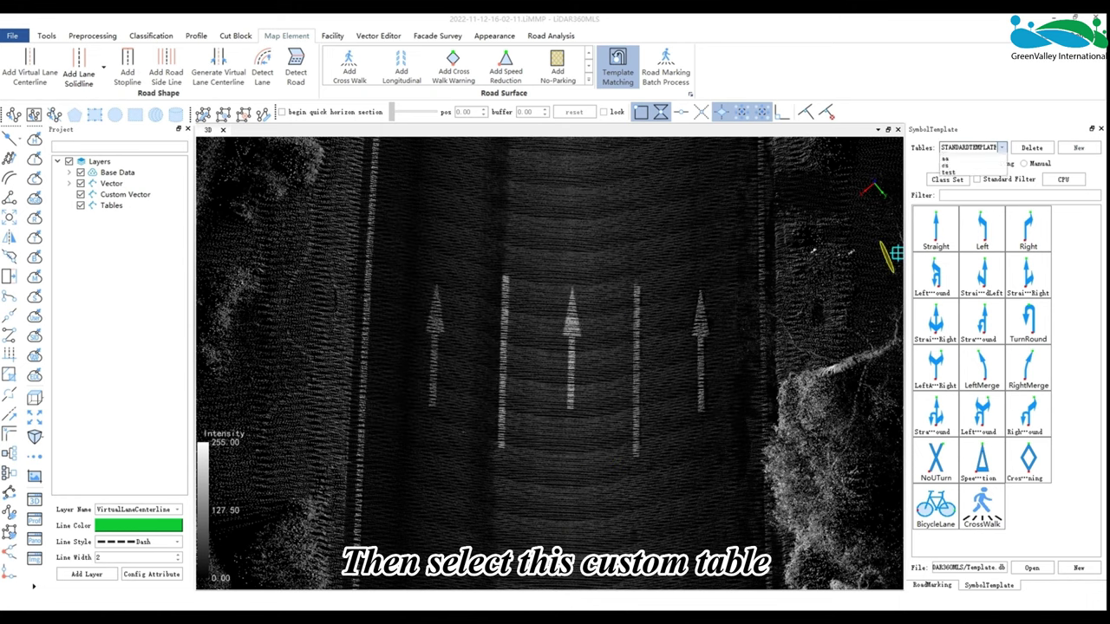
{"action": "left_click", "coordinate": [973, 179]}
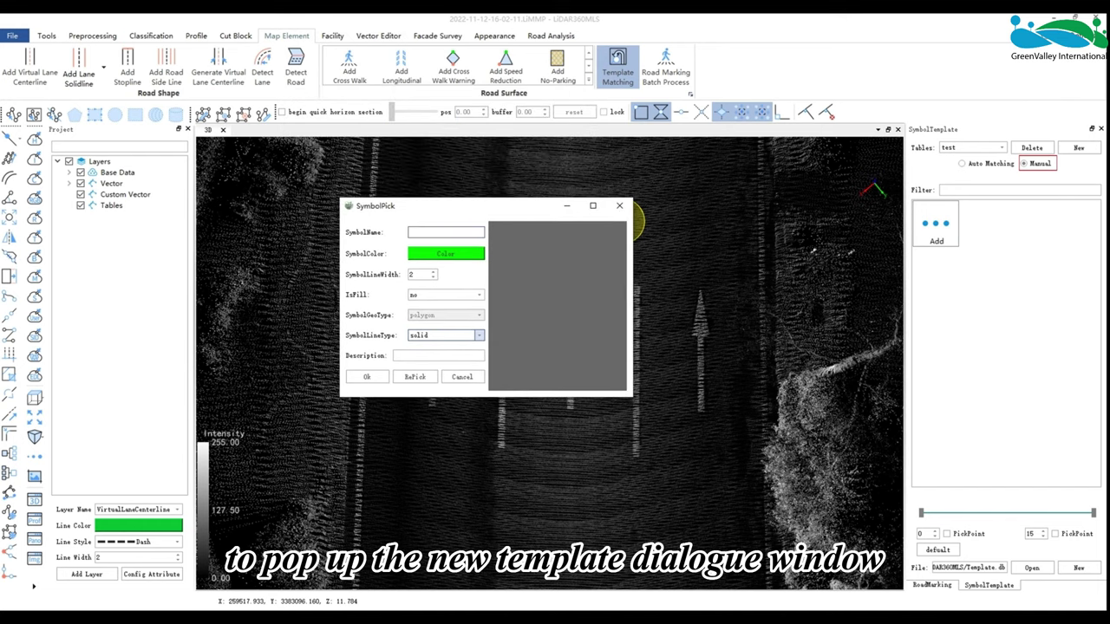
Set the new template's symbol name to Straight, its color to orange, and its description to test.
{"action": "left_click", "coordinate": [446, 233]}
{"action": "type", "text": "S"}
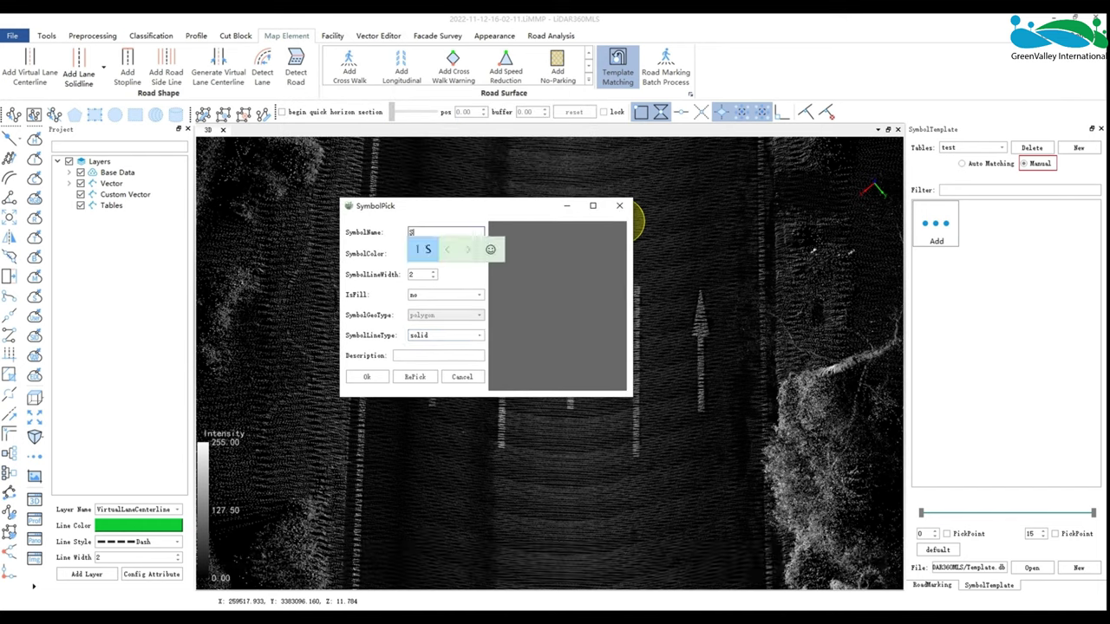
{"action": "type", "text": "tra"}
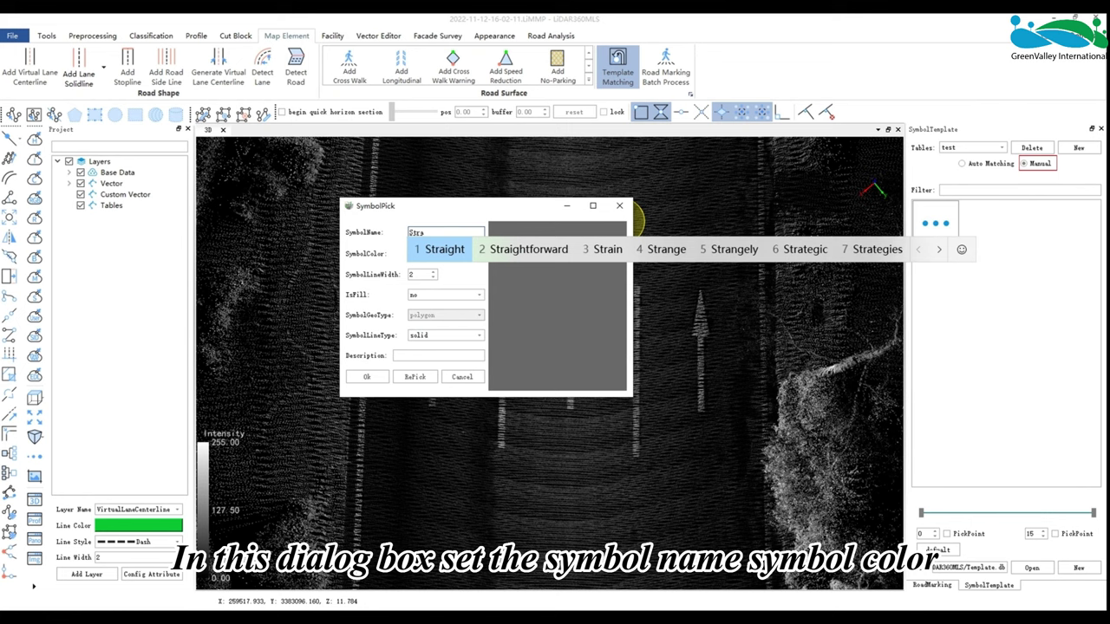
{"action": "key", "text": "space"}
{"action": "left_click", "coordinate": [446, 254]}
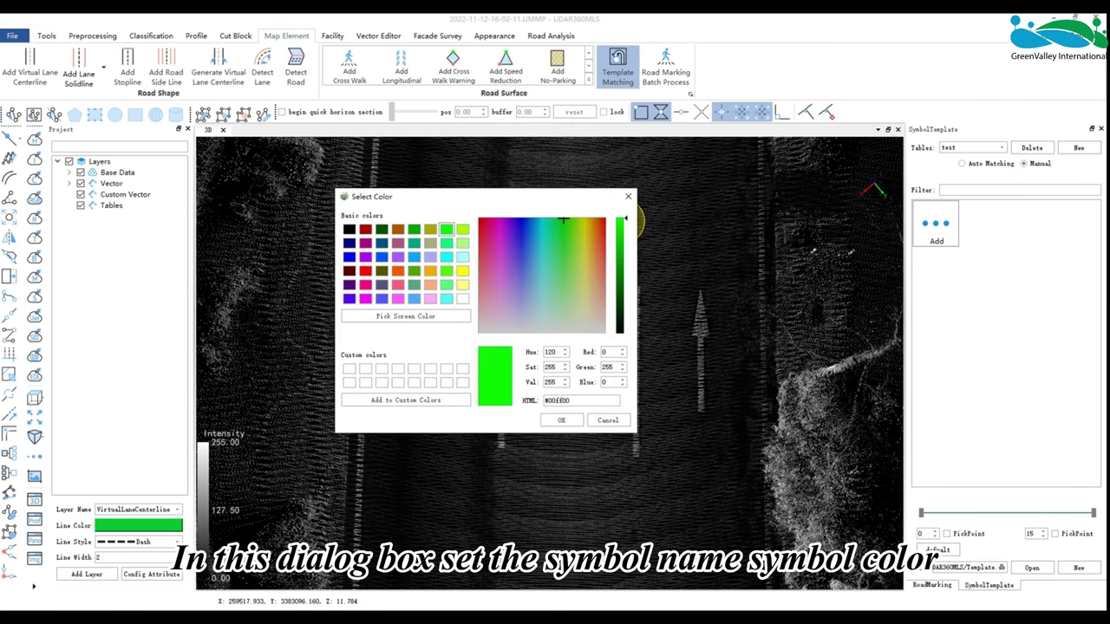
{"action": "left_click", "coordinate": [432, 271]}
{"action": "left_click", "coordinate": [562, 420]}
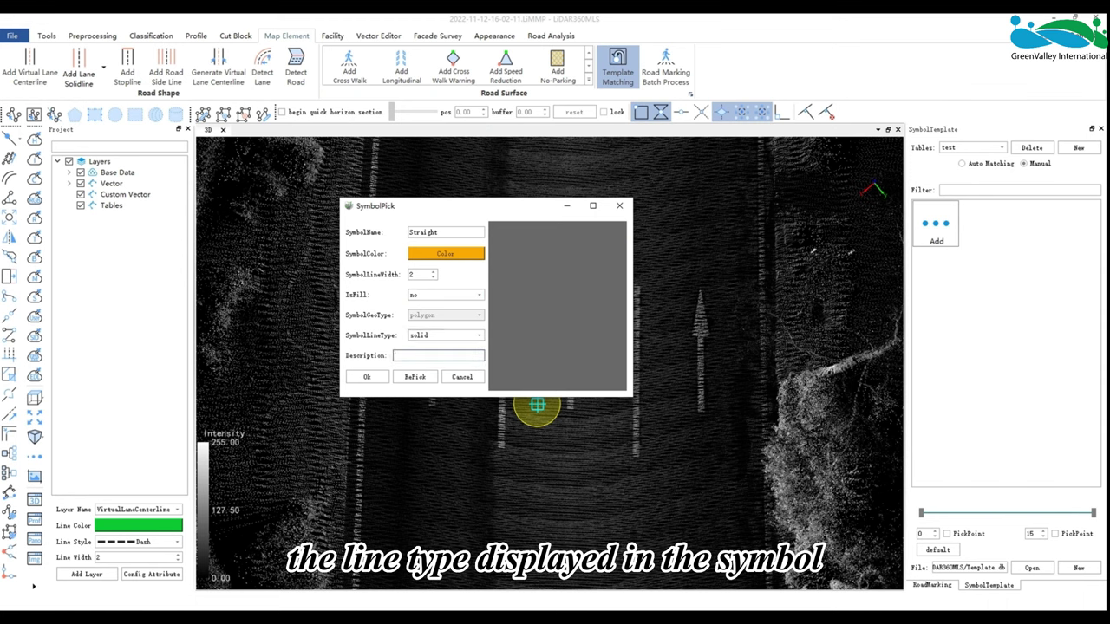
{"action": "type", "text": "test"}
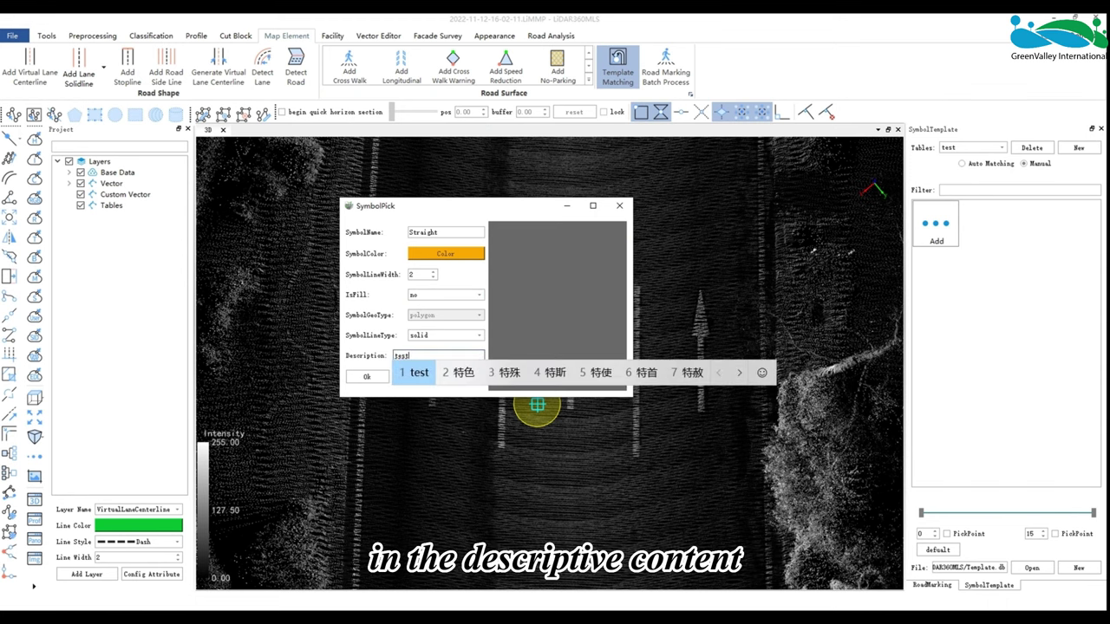
{"action": "key", "text": "space"}
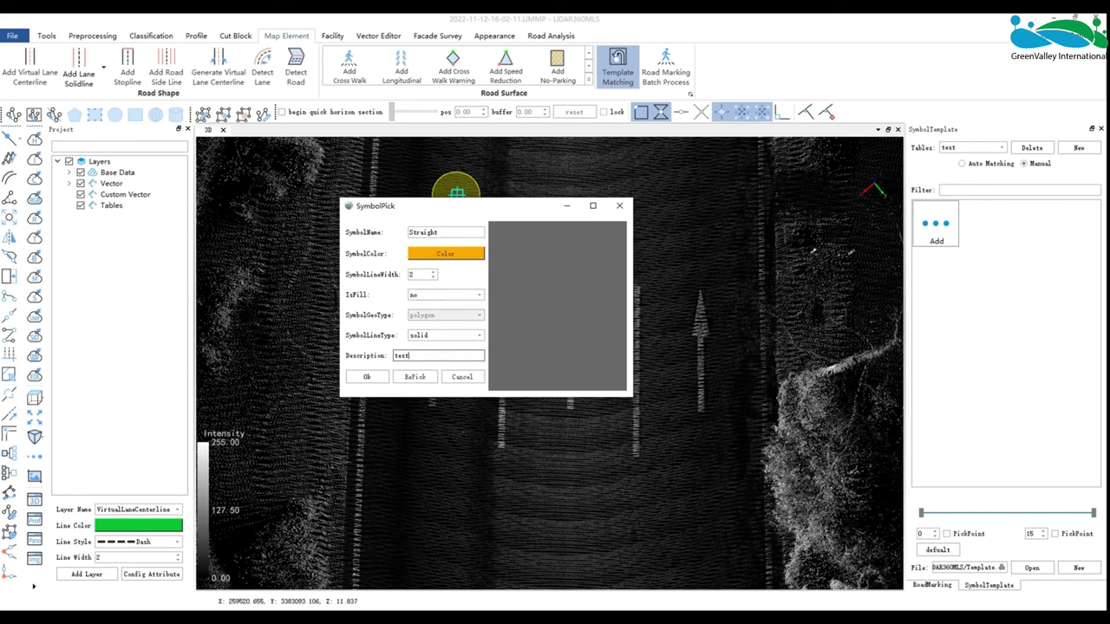
Draw the template vector as a closed outline around the middle lane's straight arrow, starting and ending at its tip.
{"action": "left_click_drag", "start_coordinate": [448, 206], "coordinate": [305, 144]}
{"action": "scroll", "coordinate": [533, 396], "scroll_direction": "up", "scroll_amount": 6}
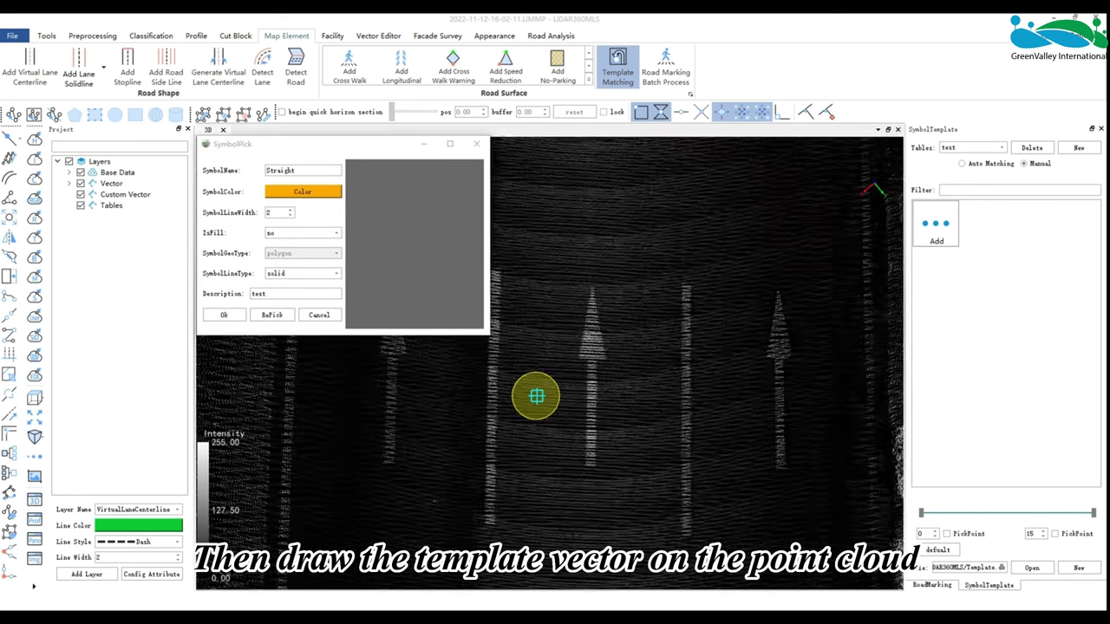
{"action": "scroll", "coordinate": [504, 334], "scroll_direction": "down", "scroll_amount": 1}
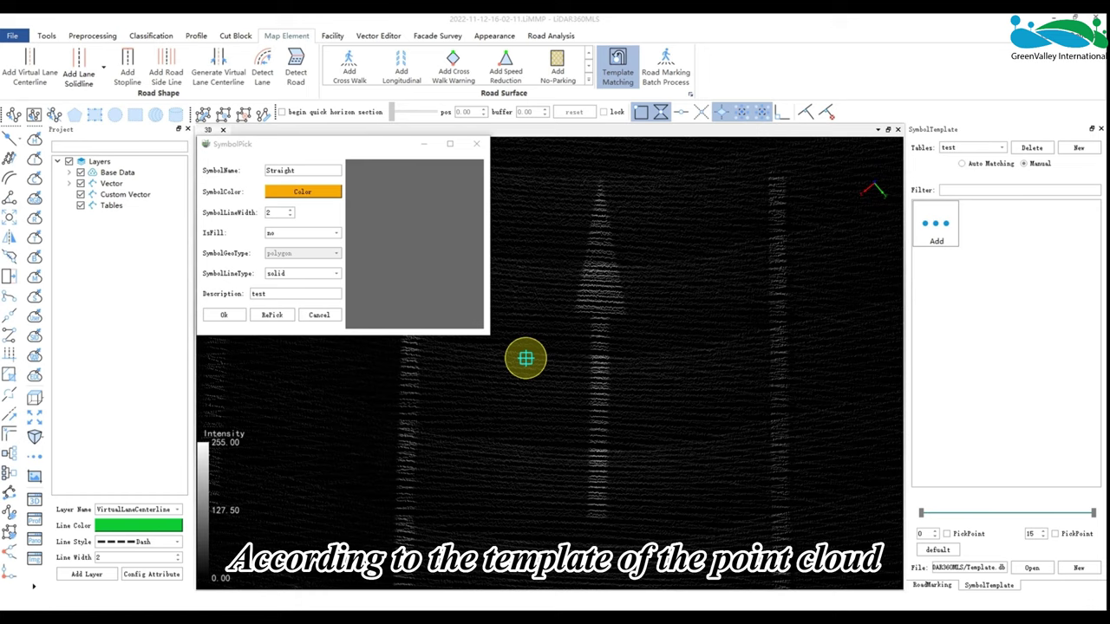
{"action": "middle_click_drag", "start_coordinate": [582, 386], "coordinate": [627, 391]}
{"action": "left_click", "coordinate": [637, 184]}
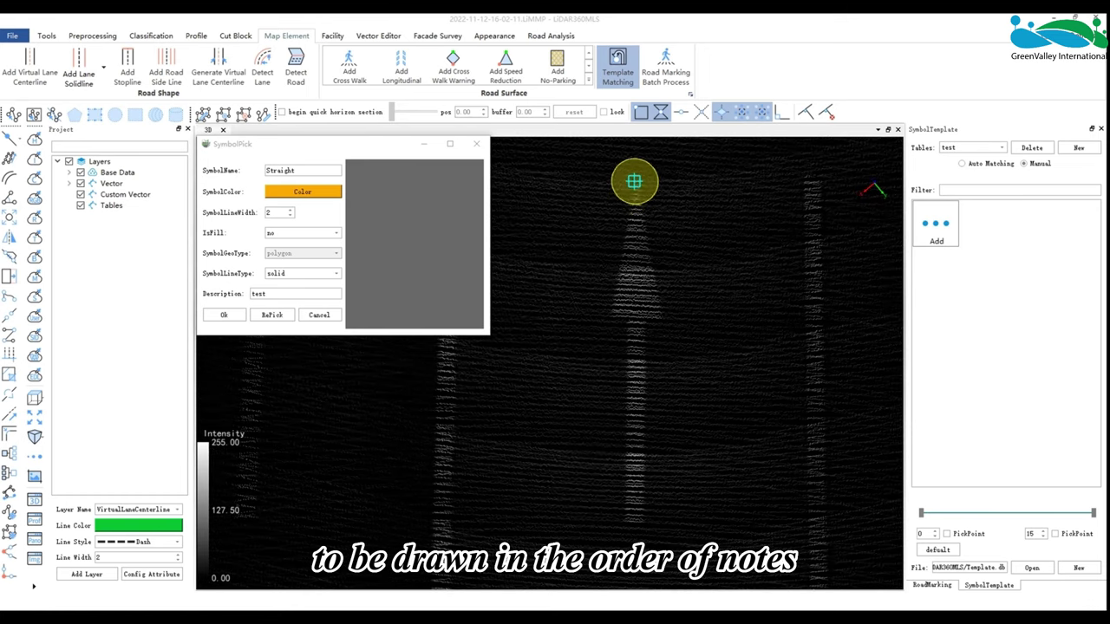
{"action": "left_click", "coordinate": [605, 315]}
{"action": "left_click", "coordinate": [631, 316]}
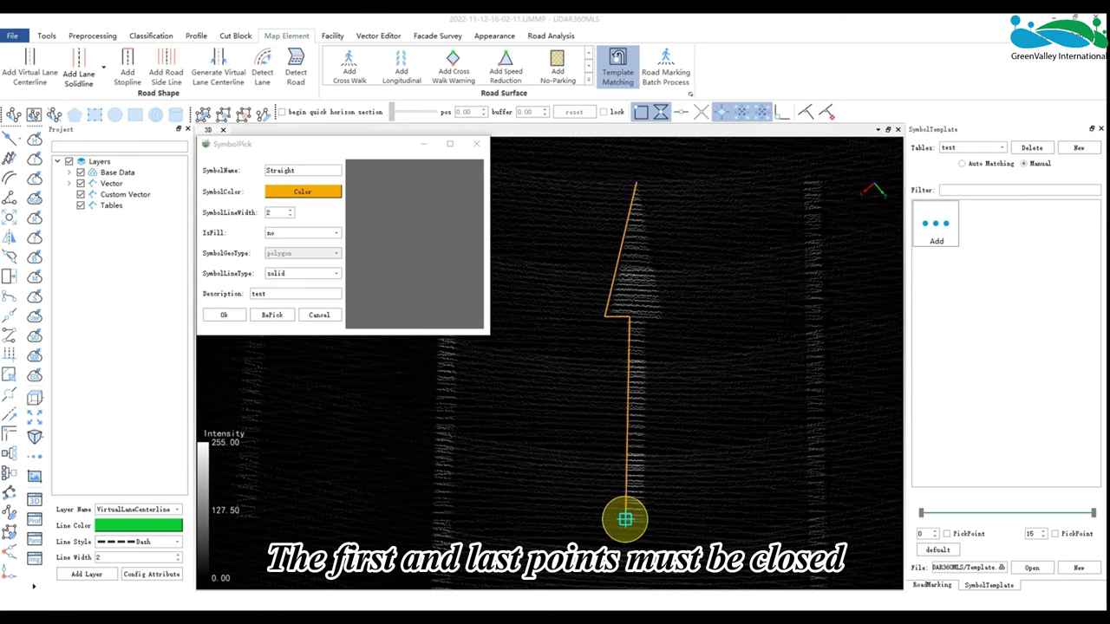
{"action": "left_click", "coordinate": [640, 521]}
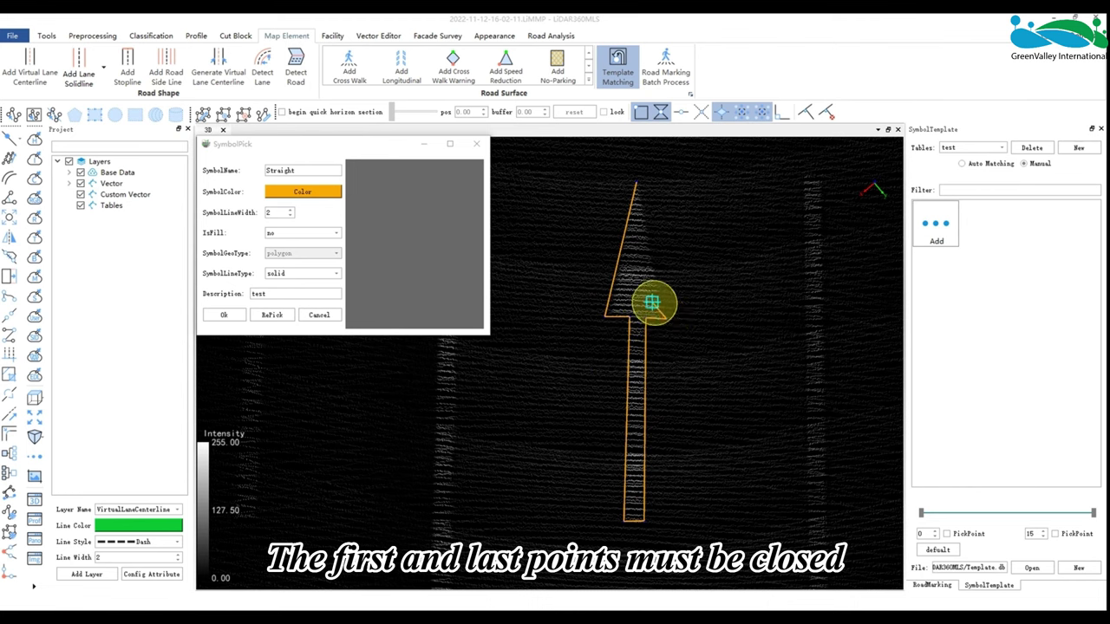
{"action": "left_click", "coordinate": [666, 319]}
{"action": "double_click", "coordinate": [635, 182]}
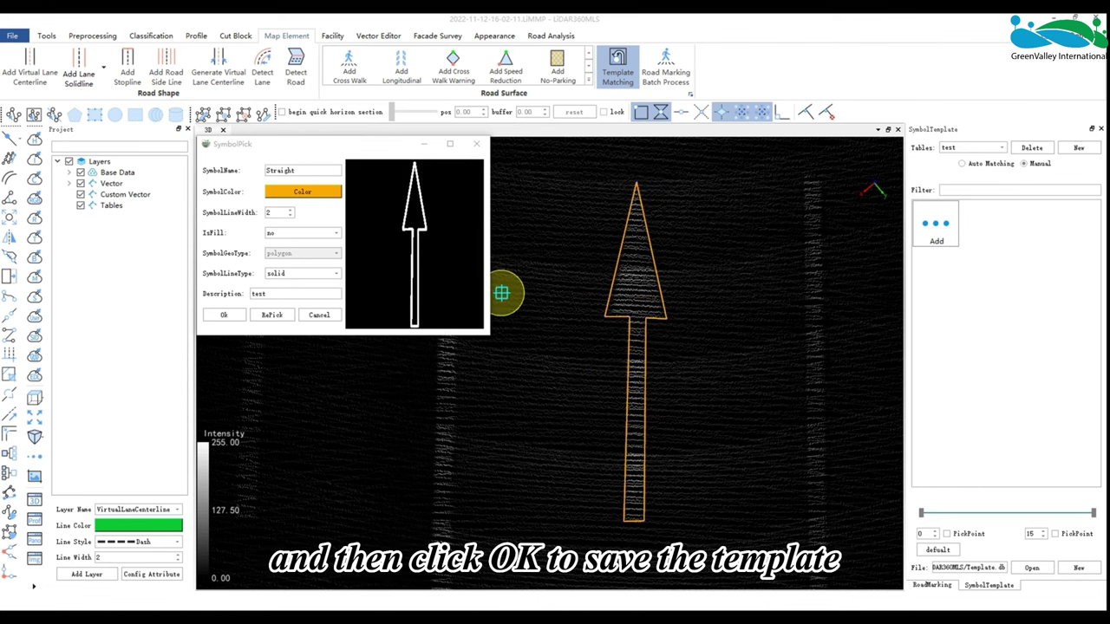
Save the Straight template to the database and close the symbol definition dialog.
{"action": "left_click", "coordinate": [223, 315]}
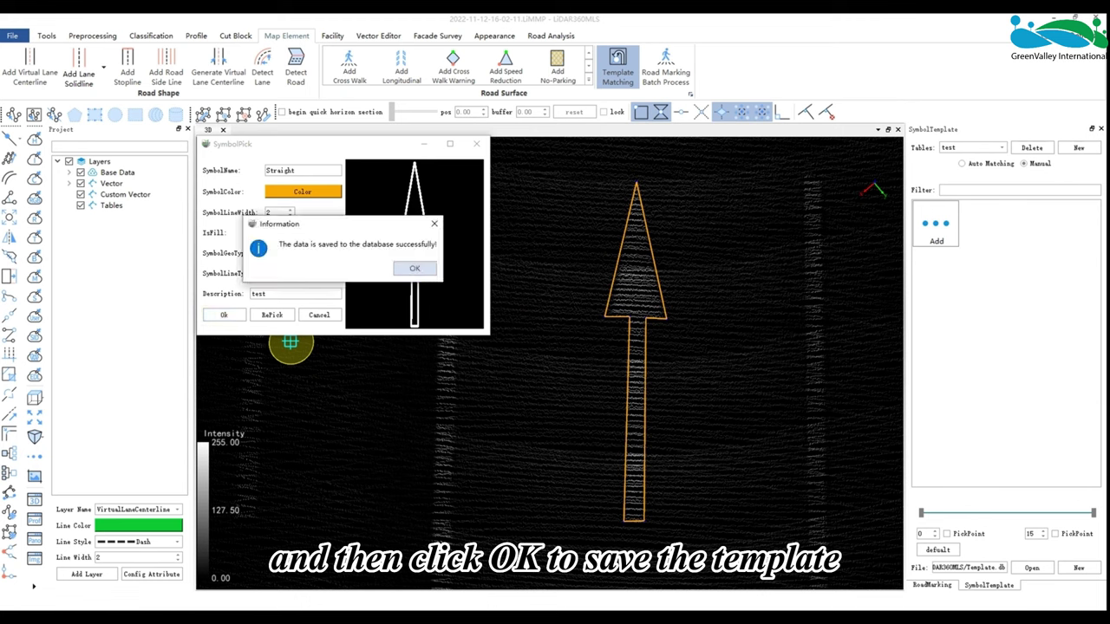
{"action": "key", "text": "Return"}
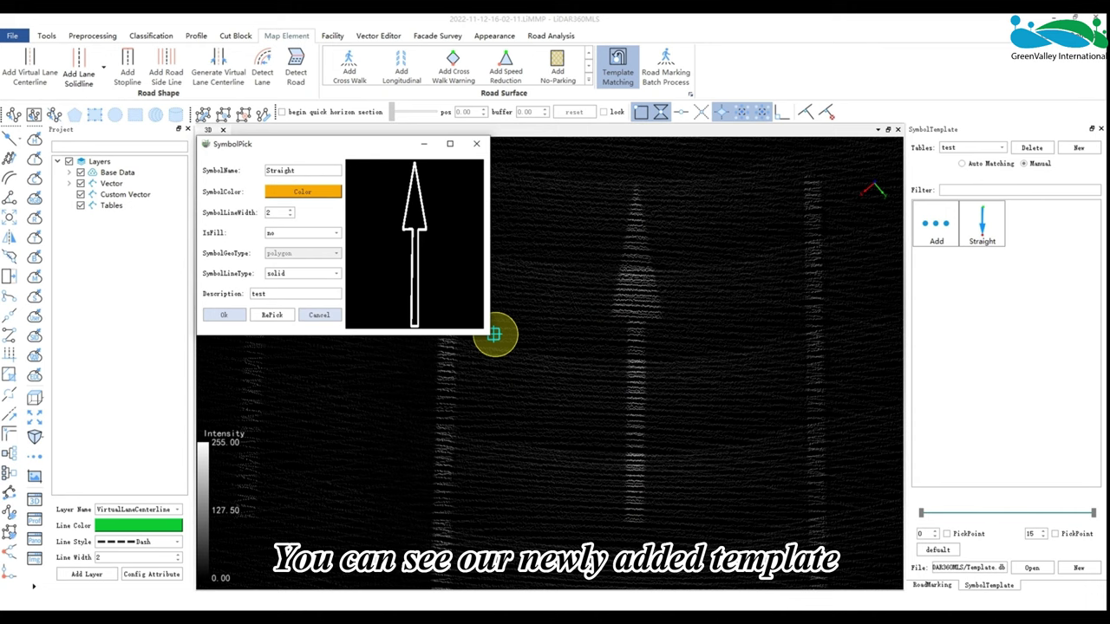
{"action": "key", "text": "Escape"}
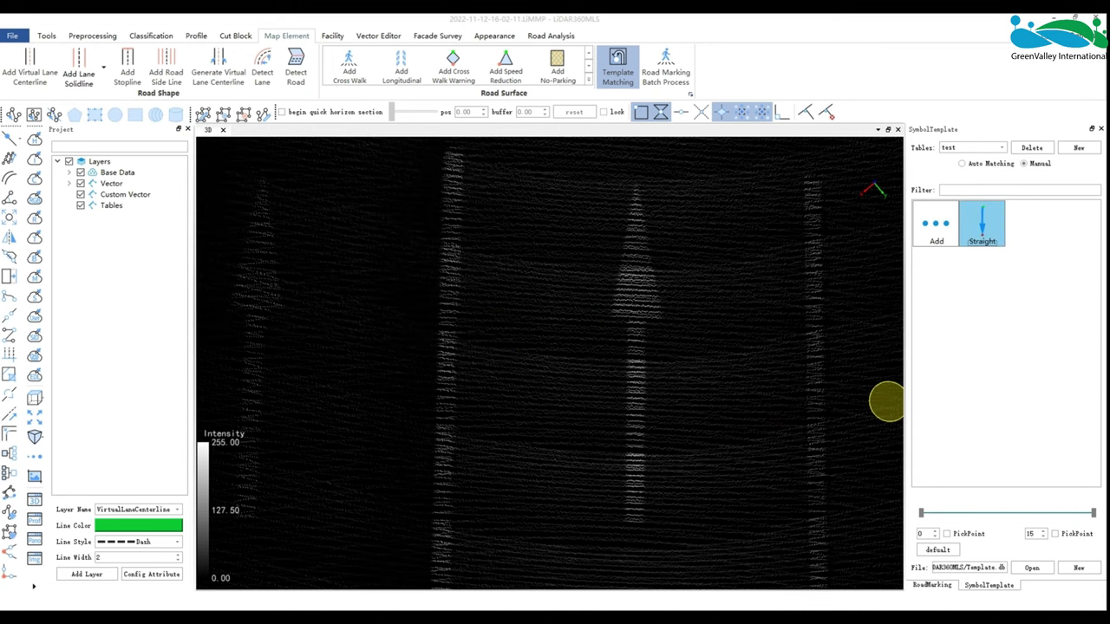
Place the Straight template manually on the middle lane's arrow, from its tip to the base of its shaft.
{"action": "scroll", "coordinate": [640, 389], "scroll_direction": "down", "scroll_amount": 3}
{"action": "middle_click_drag", "start_coordinate": [637, 389], "coordinate": [598, 400]}
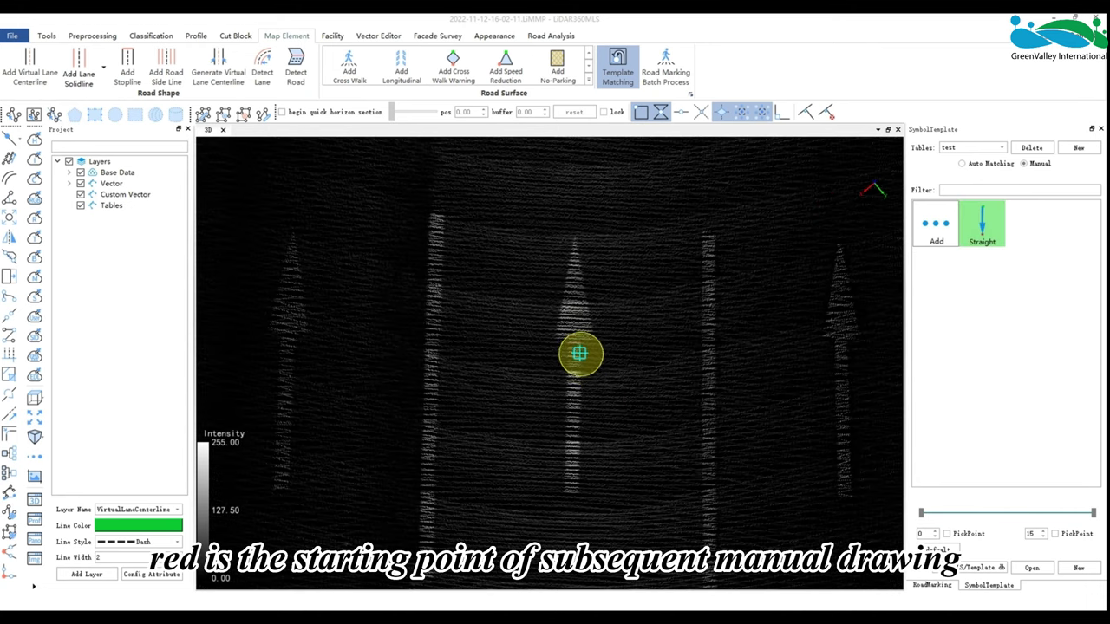
{"action": "left_click", "coordinate": [574, 241]}
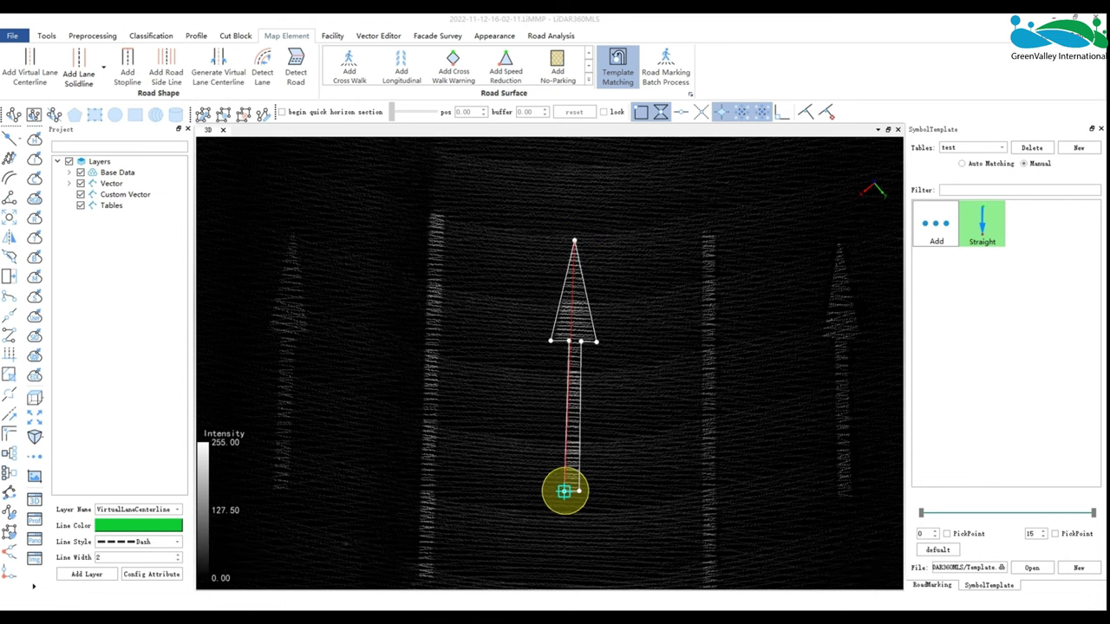
{"action": "left_click", "coordinate": [566, 492]}
Switch to Auto Matching and detect the left lane's arrow with a three-point frame around it.
{"action": "scroll", "coordinate": [596, 451], "scroll_direction": "down", "scroll_amount": 3}
{"action": "middle_click_drag", "start_coordinate": [594, 450], "coordinate": [706, 461]}
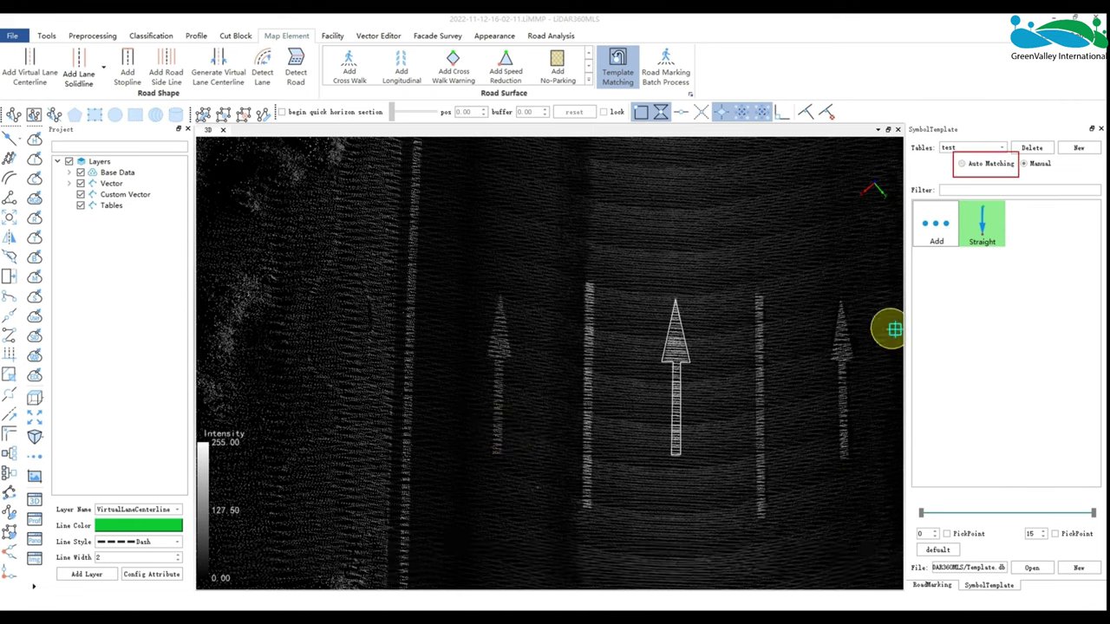
{"action": "left_click", "coordinate": [963, 164]}
{"action": "left_click", "coordinate": [498, 270]}
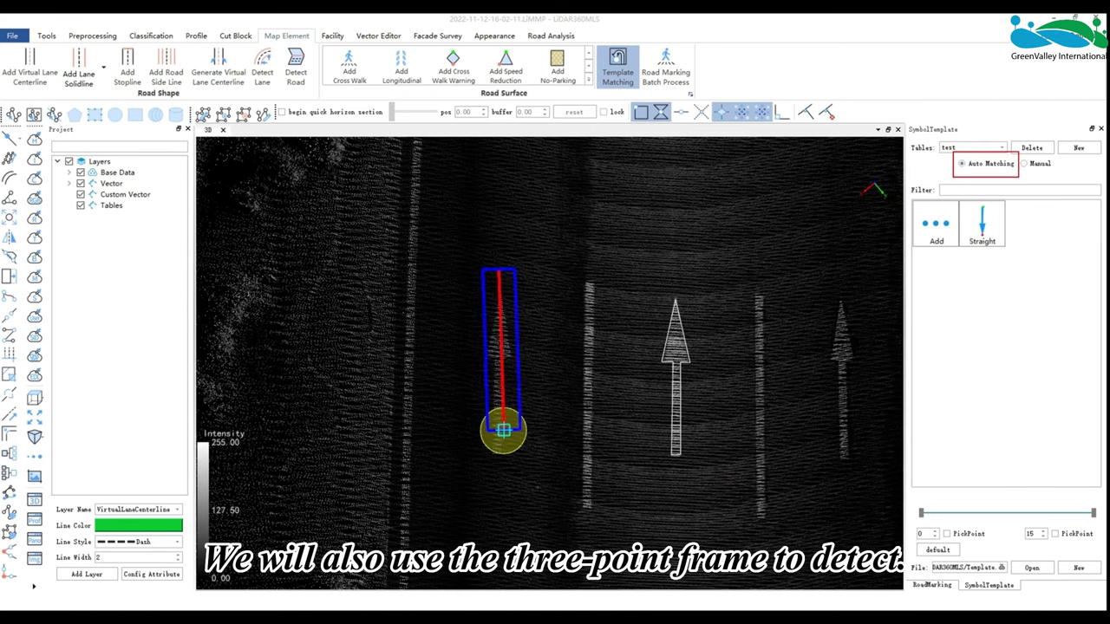
{"action": "left_click", "coordinate": [497, 492]}
{"action": "left_click", "coordinate": [527, 492]}
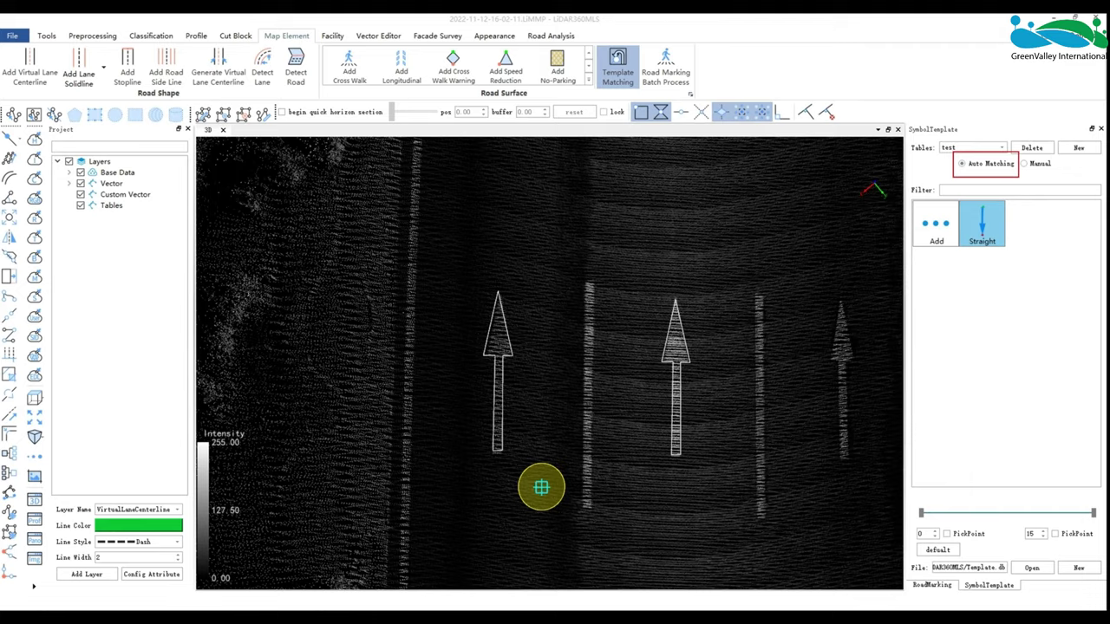
Detect the right lane's arrow by automatic matching with a three-point frame around it.
{"action": "middle_click_drag", "start_coordinate": [589, 470], "coordinate": [453, 494]}
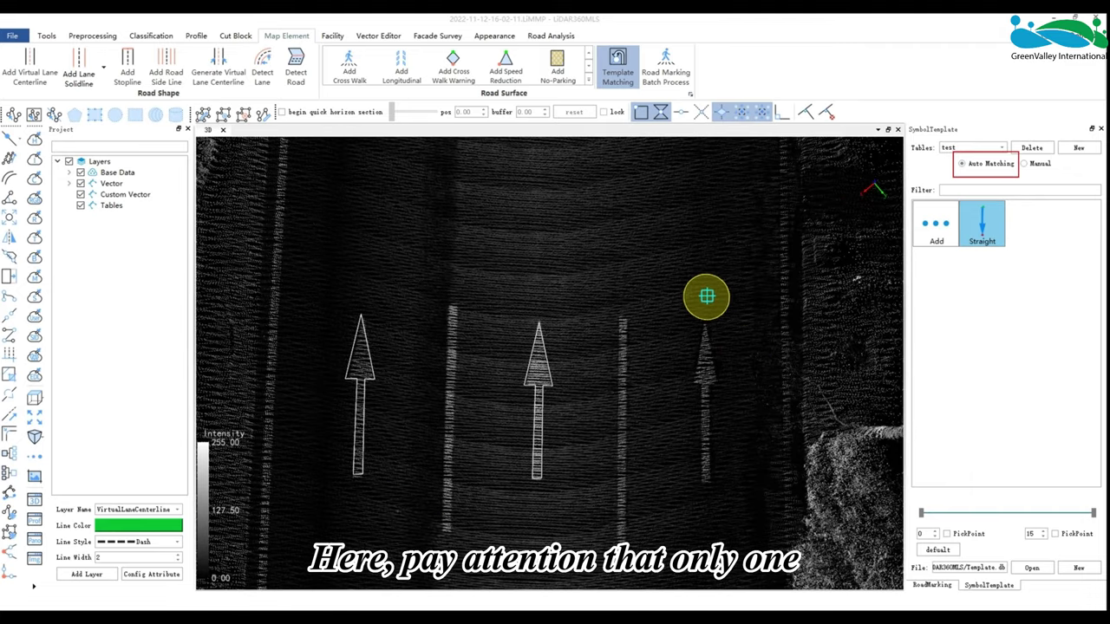
{"action": "left_click", "coordinate": [707, 296]}
{"action": "left_click", "coordinate": [708, 519]}
{"action": "left_click", "coordinate": [742, 515]}
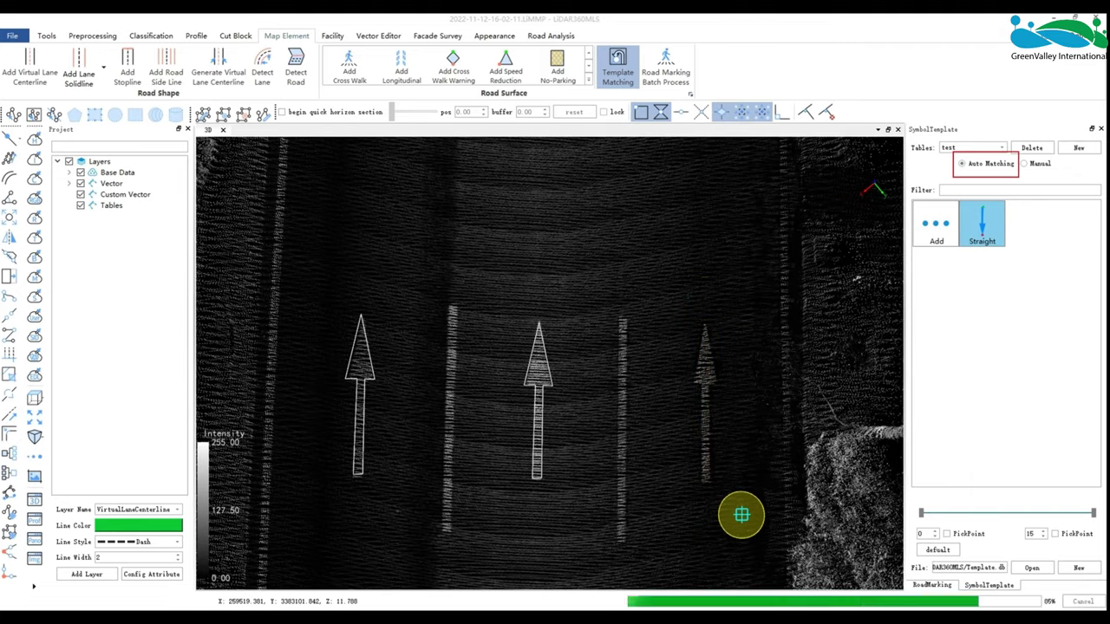
{"action": "scroll", "coordinate": [607, 373], "scroll_direction": "down", "scroll_amount": 2}
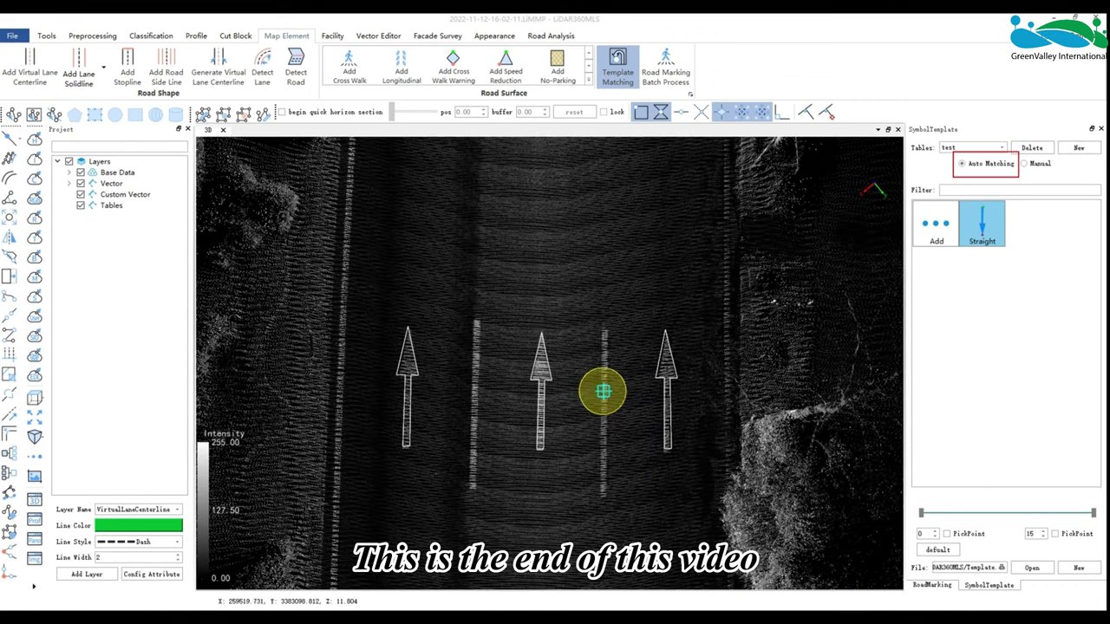
{"action": "middle_click_drag", "start_coordinate": [602, 425], "coordinate": [638, 442]}
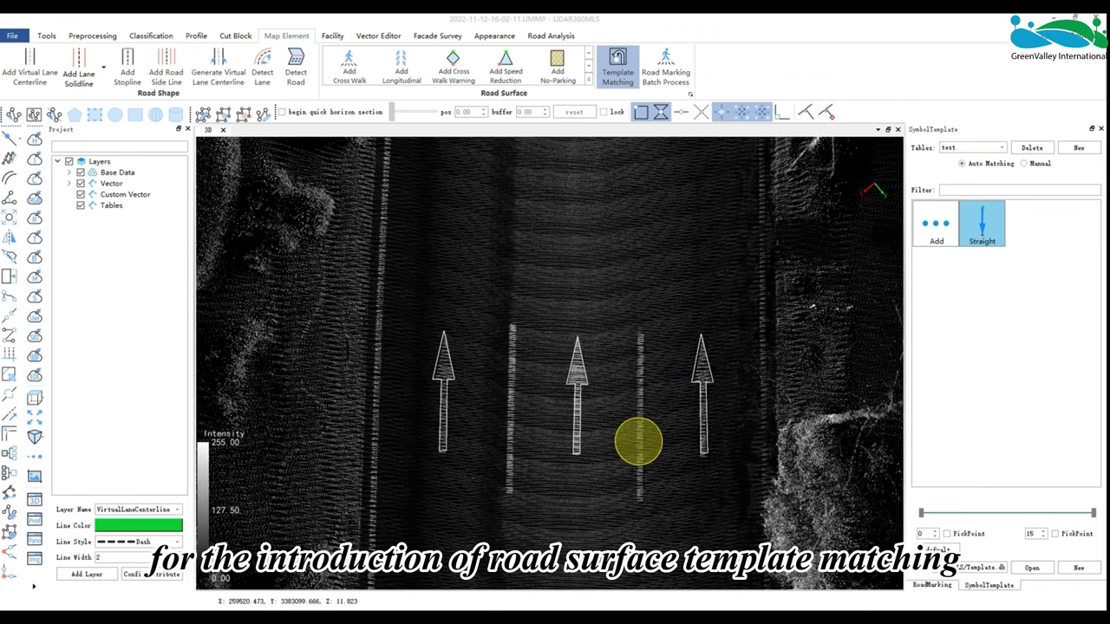
{"action": "scroll", "coordinate": [608, 373], "scroll_direction": "down", "scroll_amount": 1}
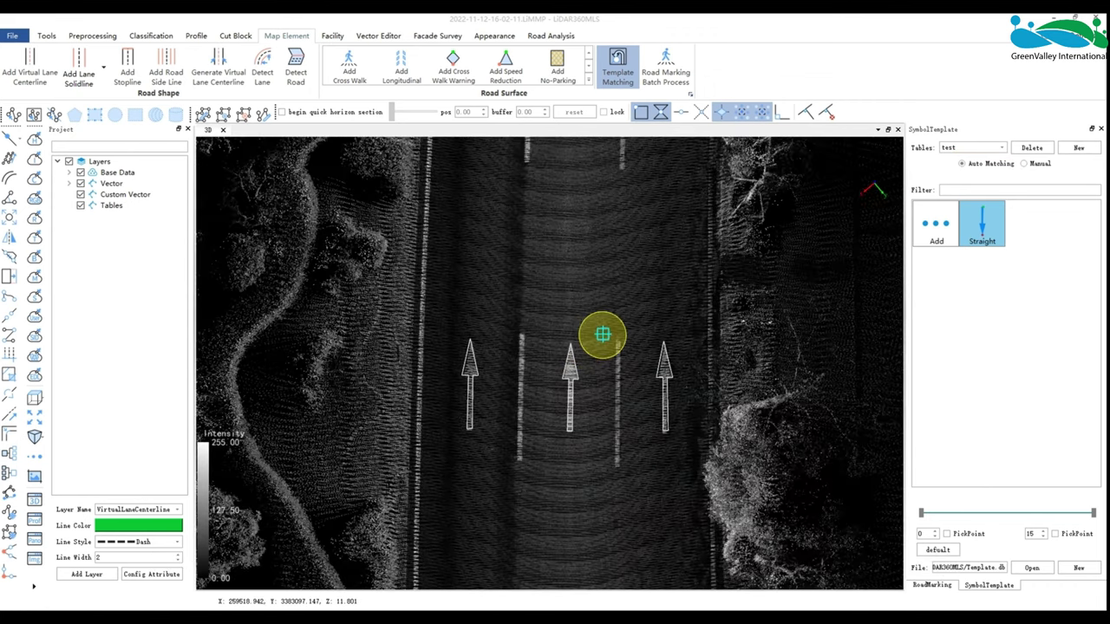